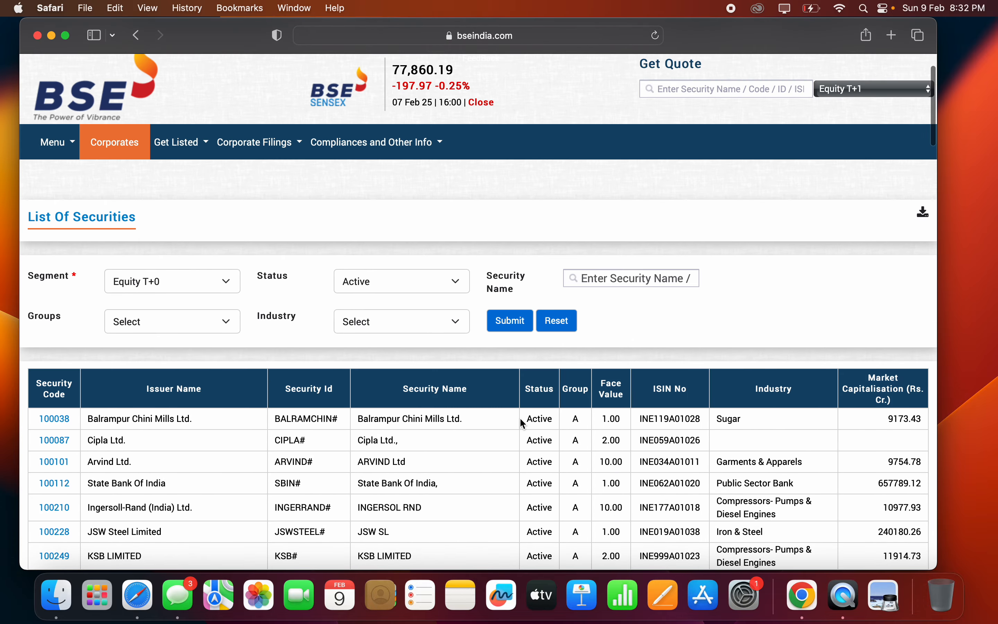
# - Download the Equity T+0 securities list, allowing downloads from the BSE site, and open EQT0.csv in Numbers
pyautogui.click(923, 213)
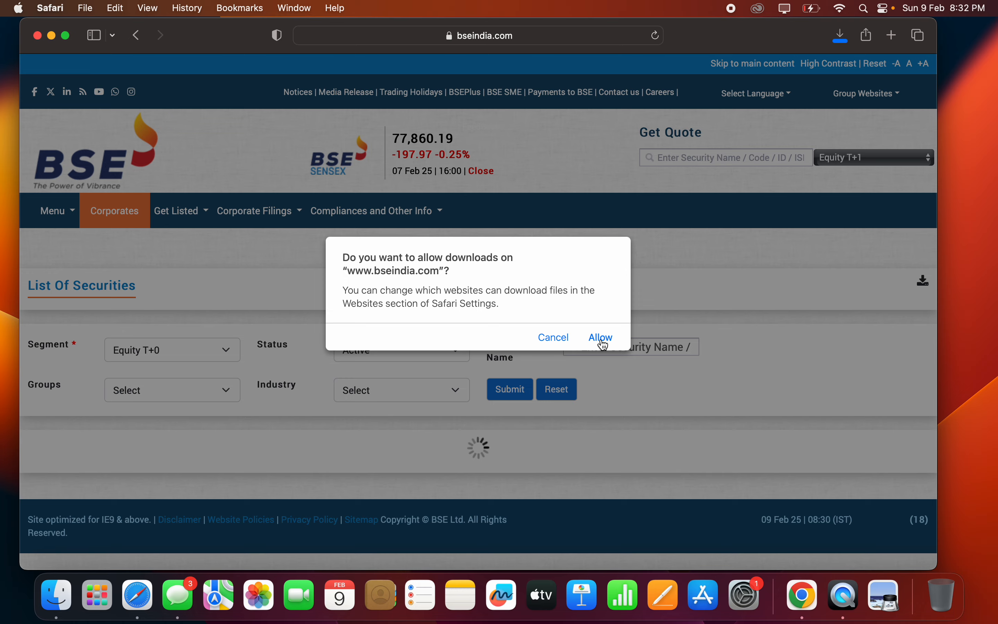
pyautogui.click(602, 339)
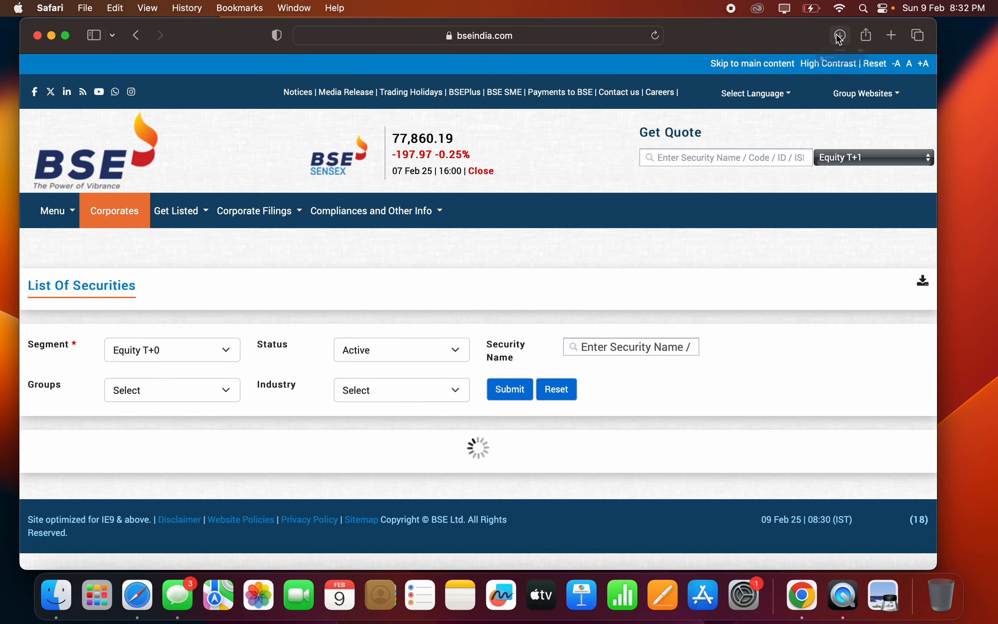
pyautogui.doubleClick(801, 110)
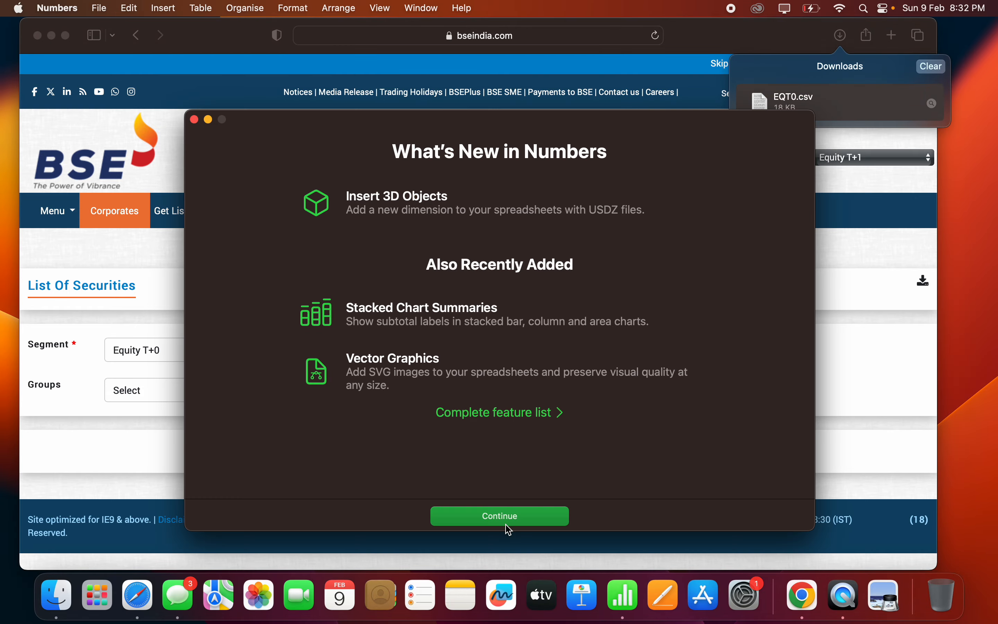
pyautogui.click(508, 524)
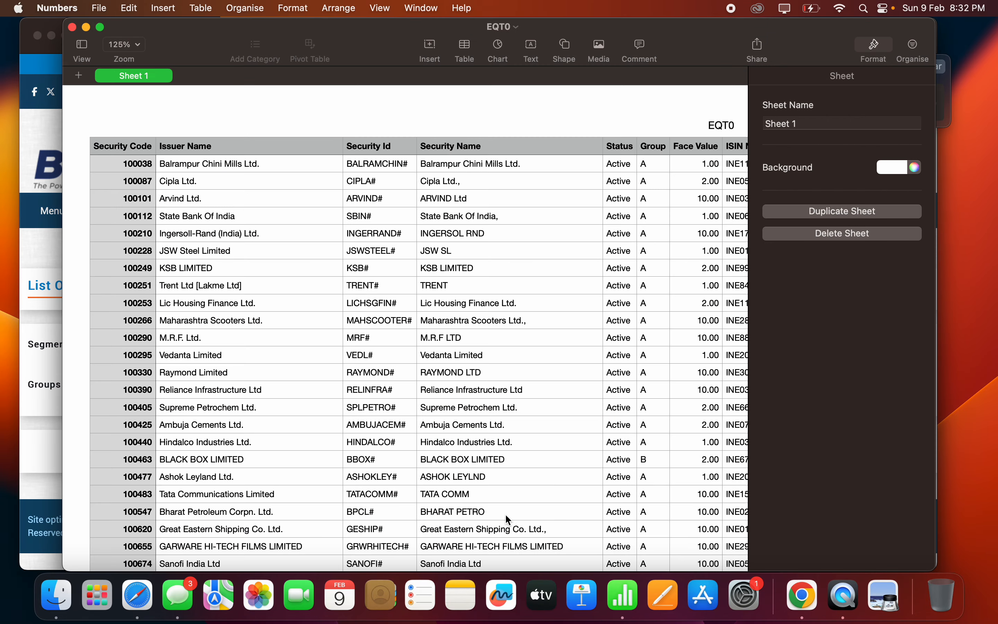
# - Enlarge the EQT0 spreadsheet window to full screen and select a cell in its table
pyautogui.doubleClick(722, 48)
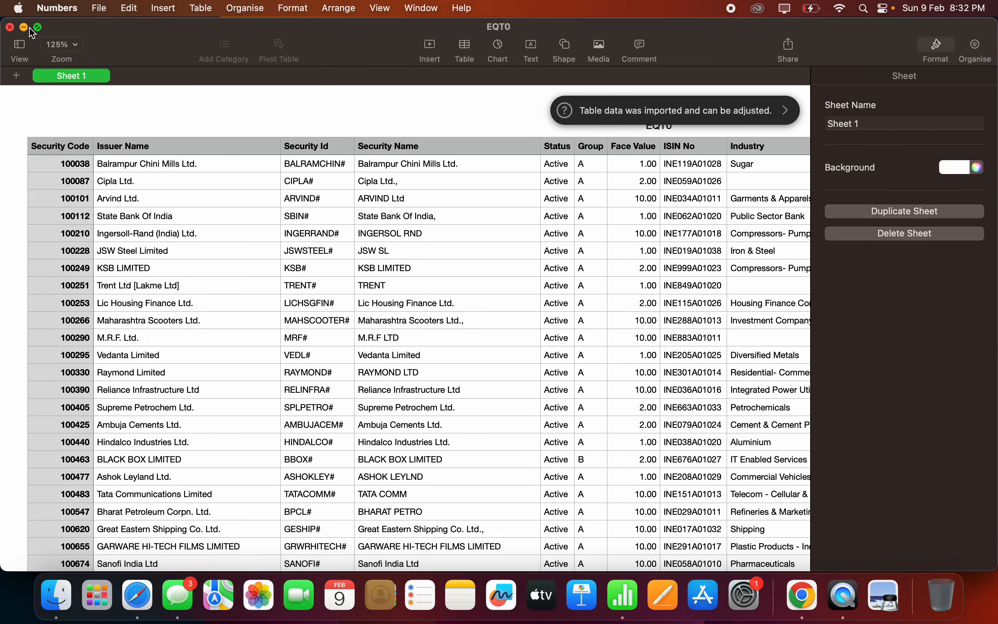
pyautogui.click(38, 31)
pyautogui.click(243, 154)
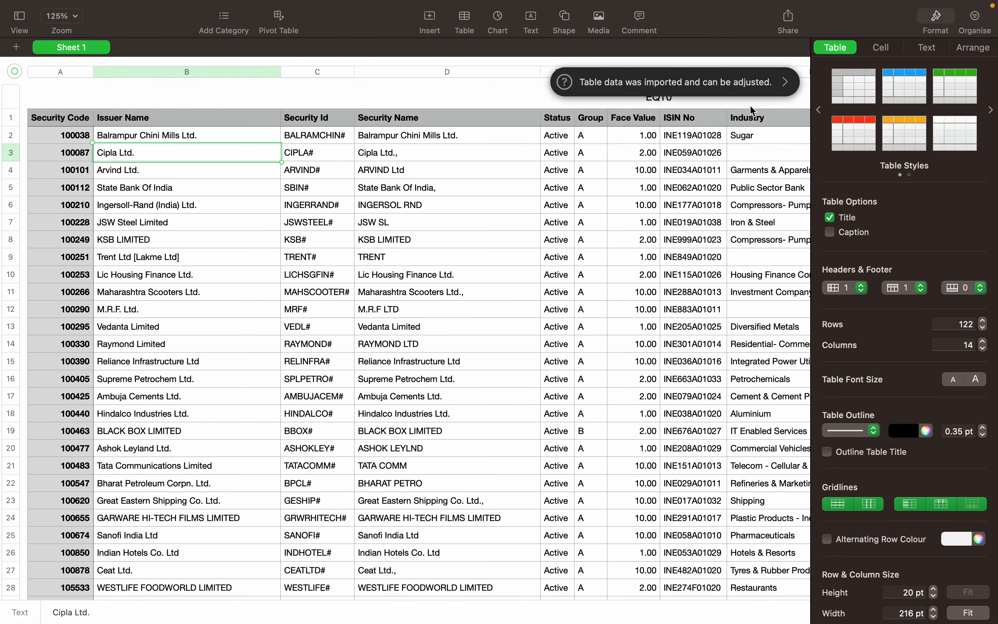
pyautogui.click(809, 101)
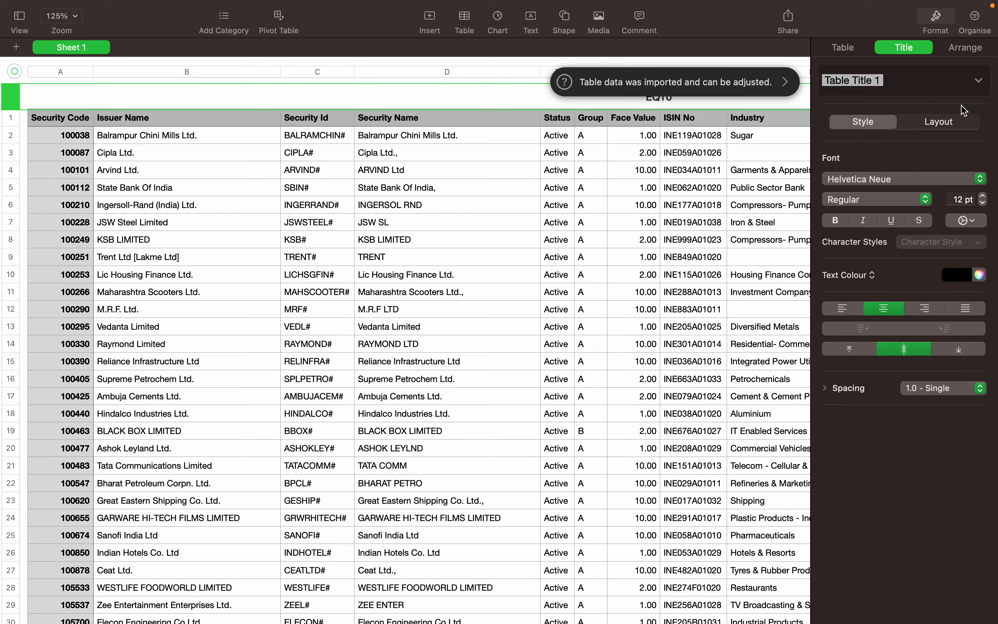
pyautogui.click(785, 82)
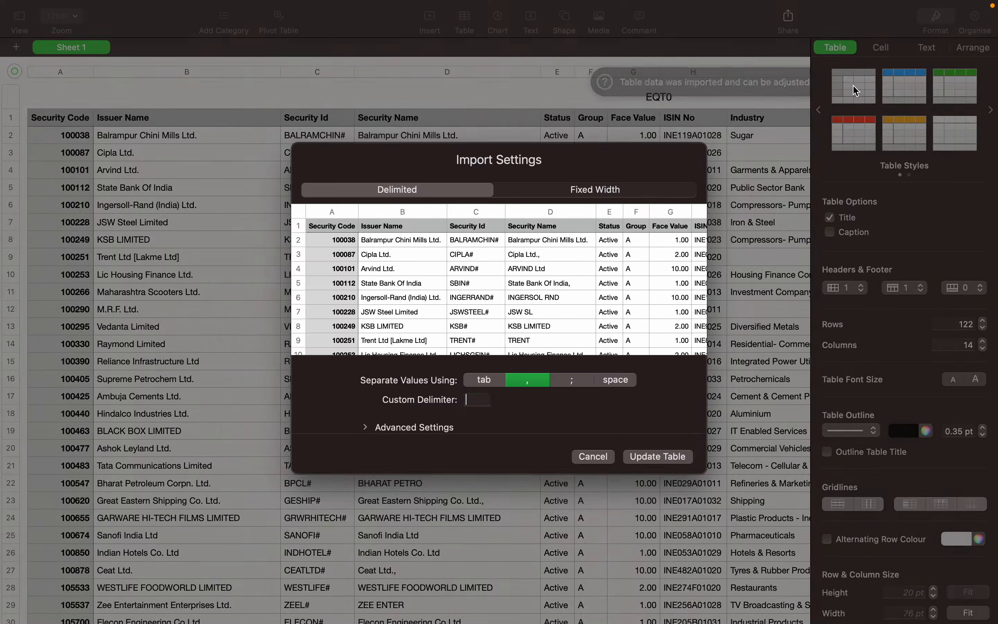
pyautogui.click(594, 462)
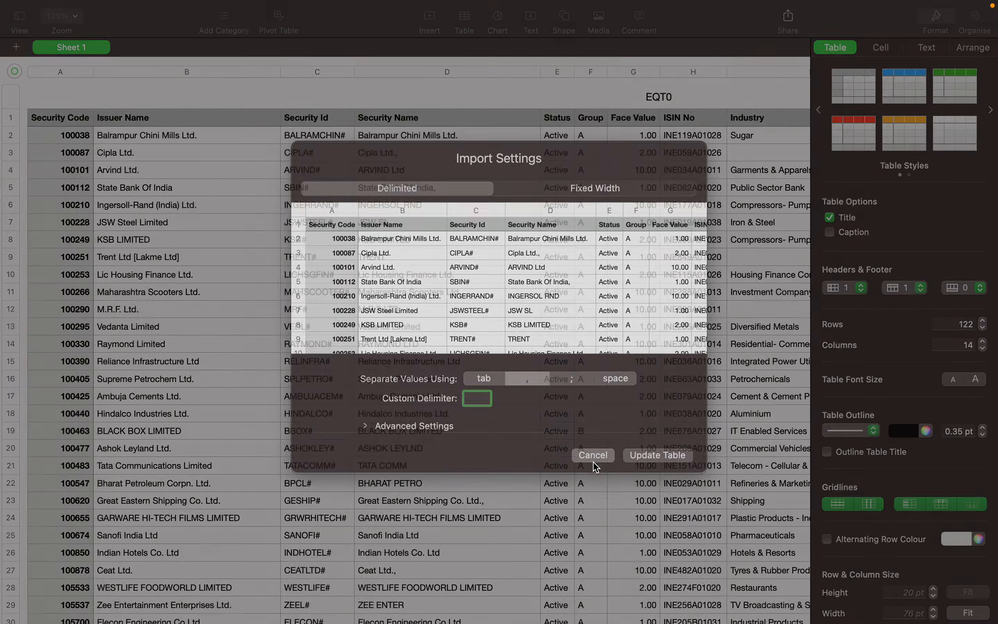
pyautogui.click(640, 194)
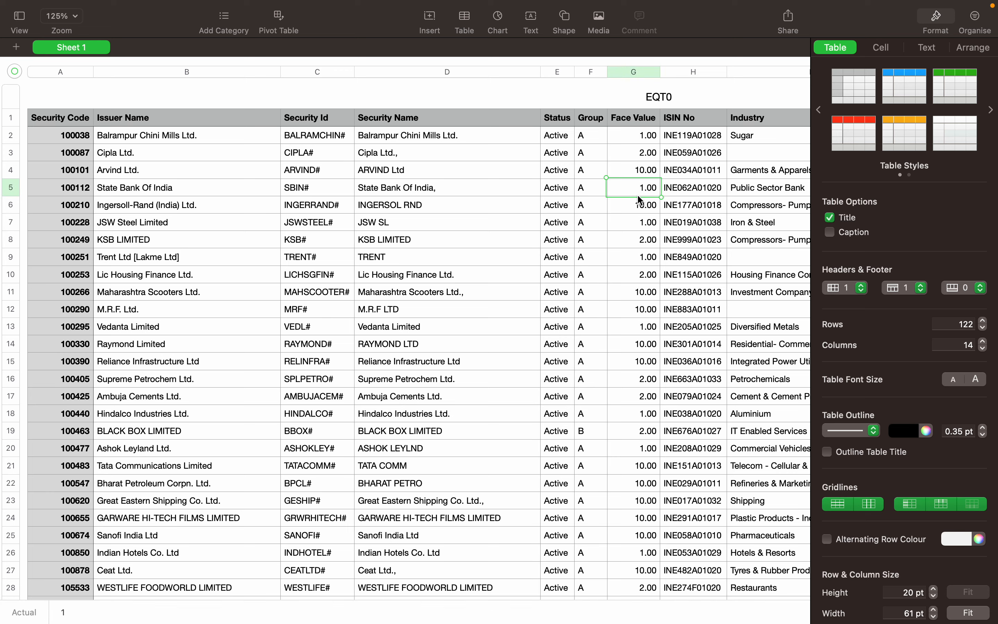
# - Select the Issuer Name entries from row 2 to the last row and look through the whole list
pyautogui.click(175, 119)
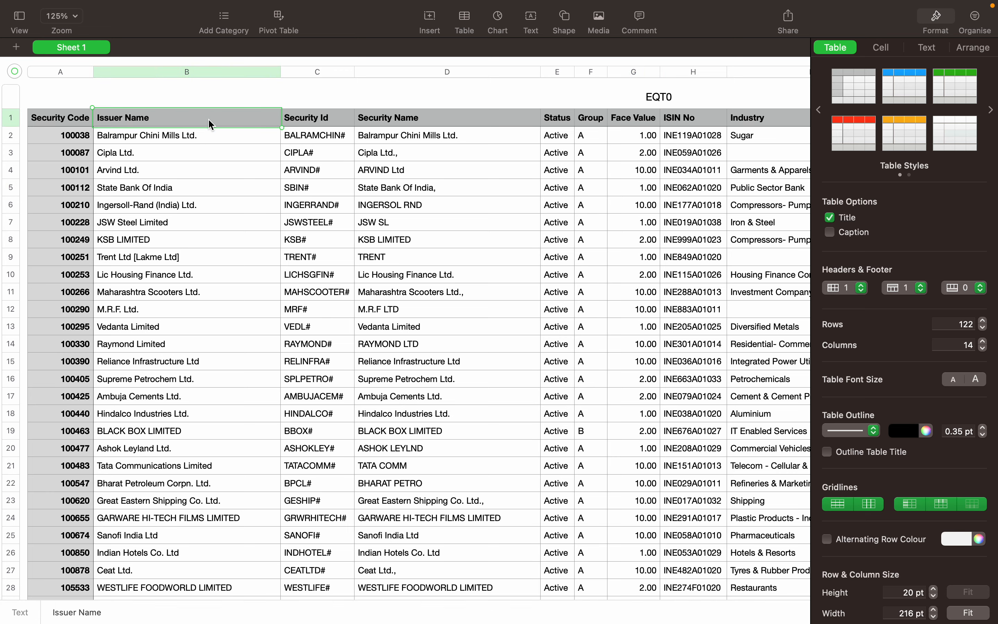
pyautogui.click(218, 146)
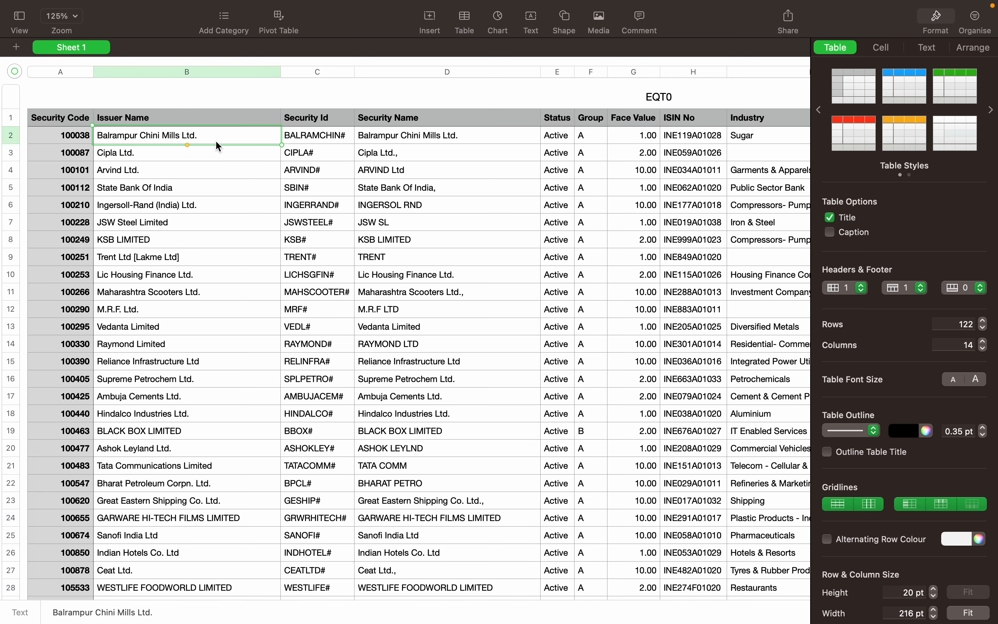
pyautogui.press('shift+super+Down')
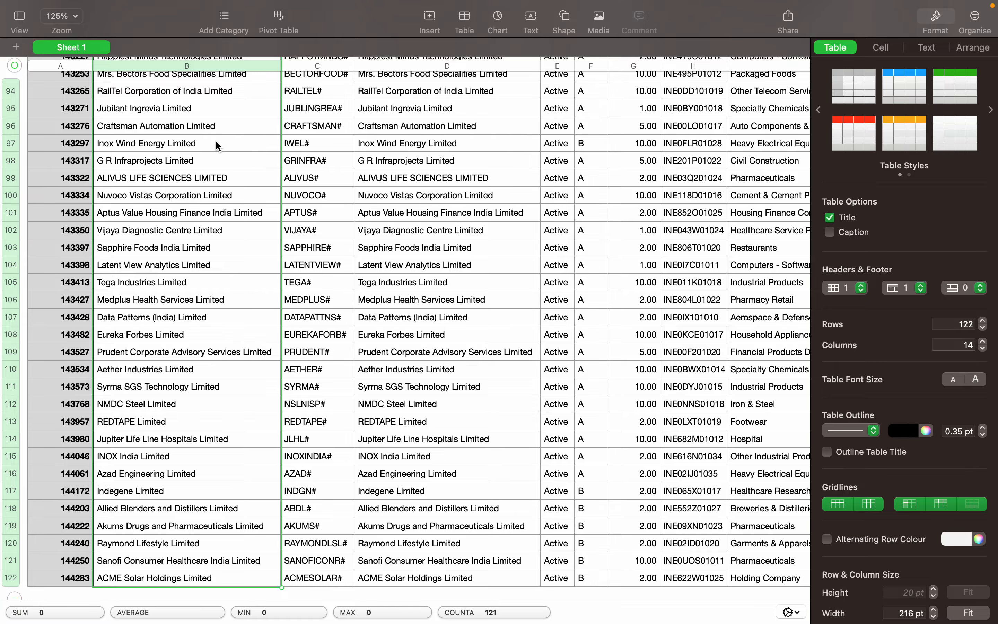
pyautogui.scroll(20, 175, 309)
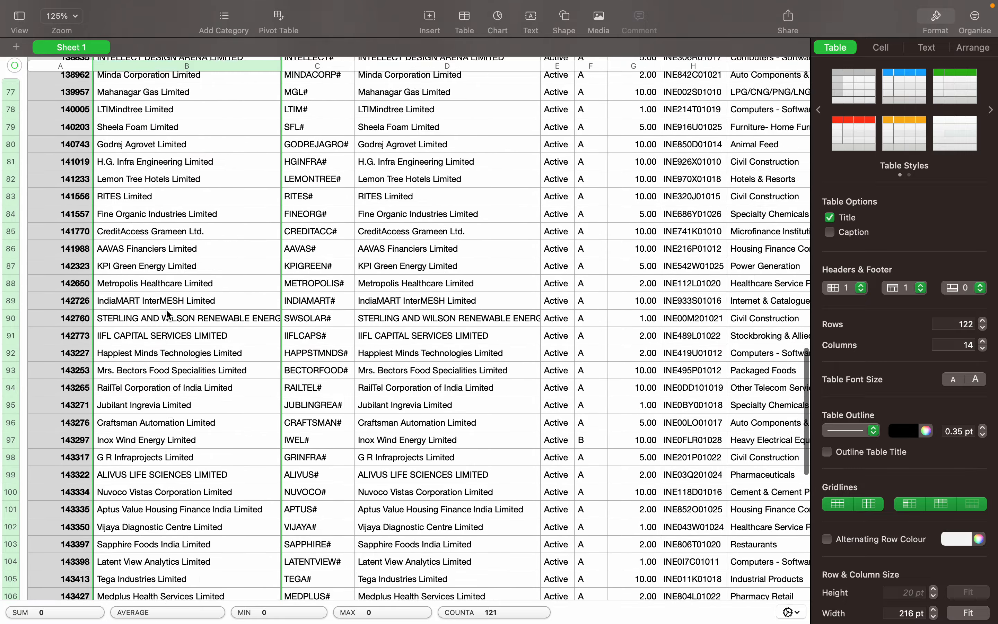
pyautogui.scroll(5, 169, 314)
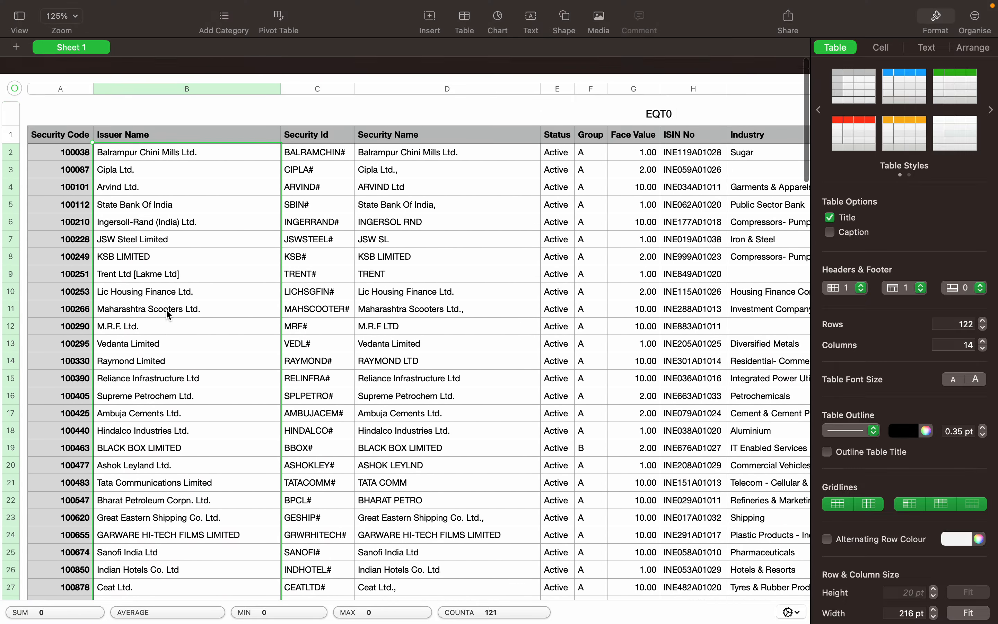
pyautogui.scroll(-20, 178, 281)
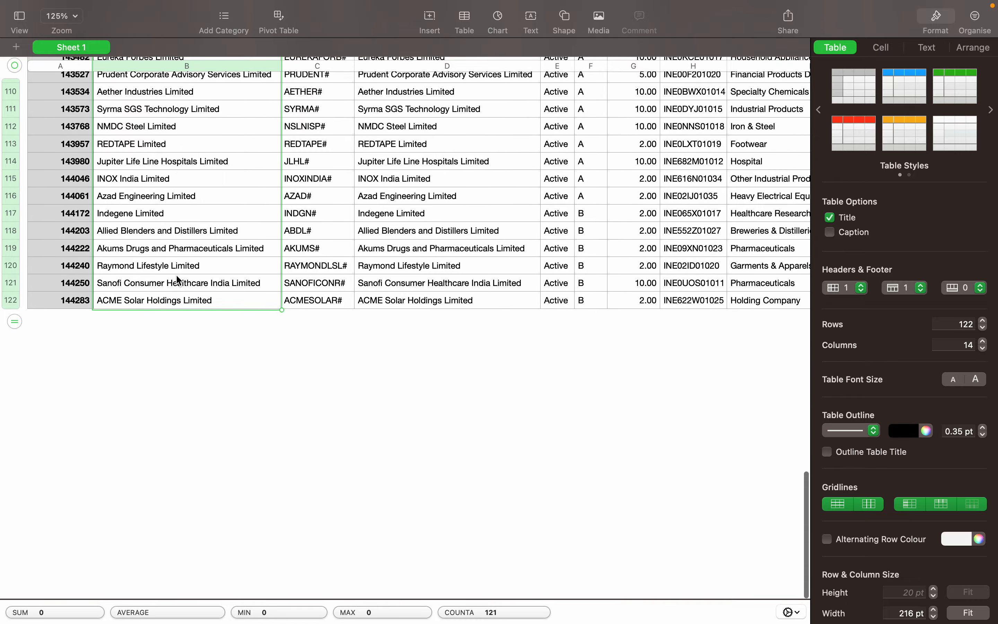
pyautogui.scroll(20, 178, 281)
pyautogui.scroll(10, 179, 280)
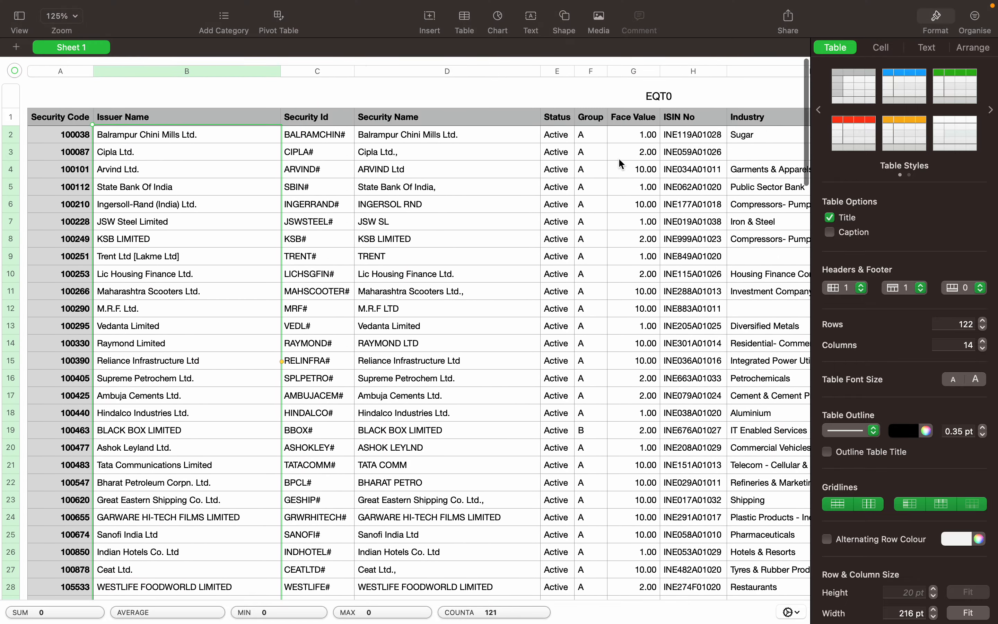
# - Look over the table's remaining columns and its cell, text, arrangement, category and sort options
pyautogui.hscroll(15, 619, 163)
pyautogui.hscroll(-15, 619, 163)
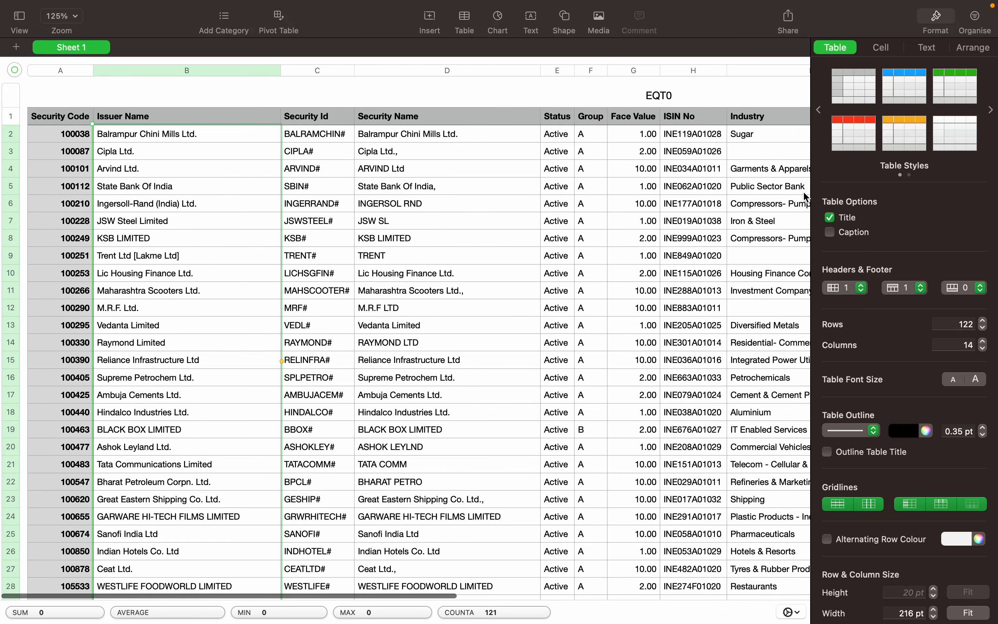
pyautogui.hscroll(5, 807, 197)
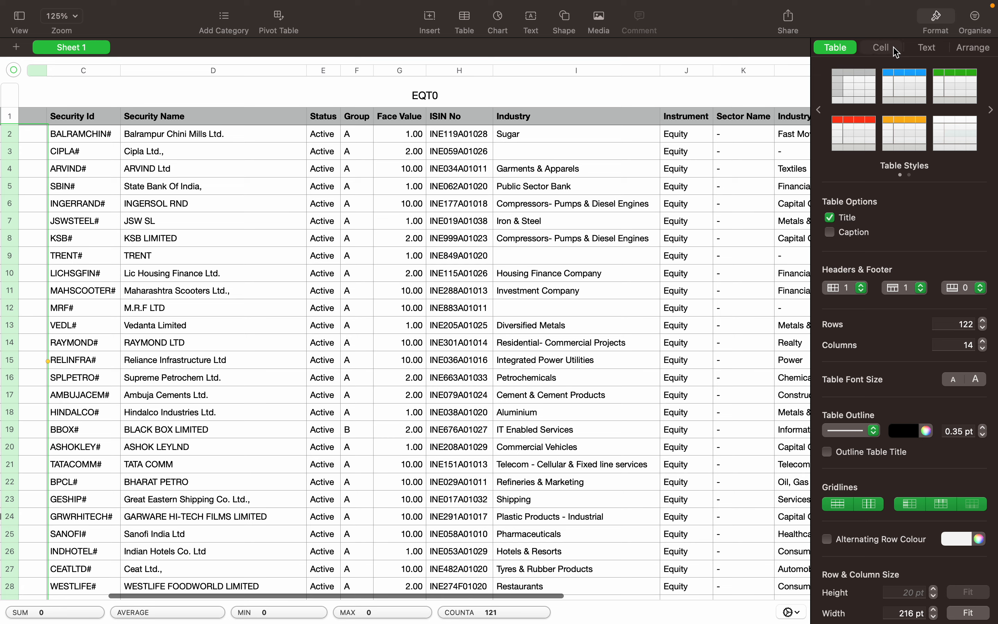
pyautogui.click(882, 48)
pyautogui.click(930, 48)
pyautogui.click(976, 50)
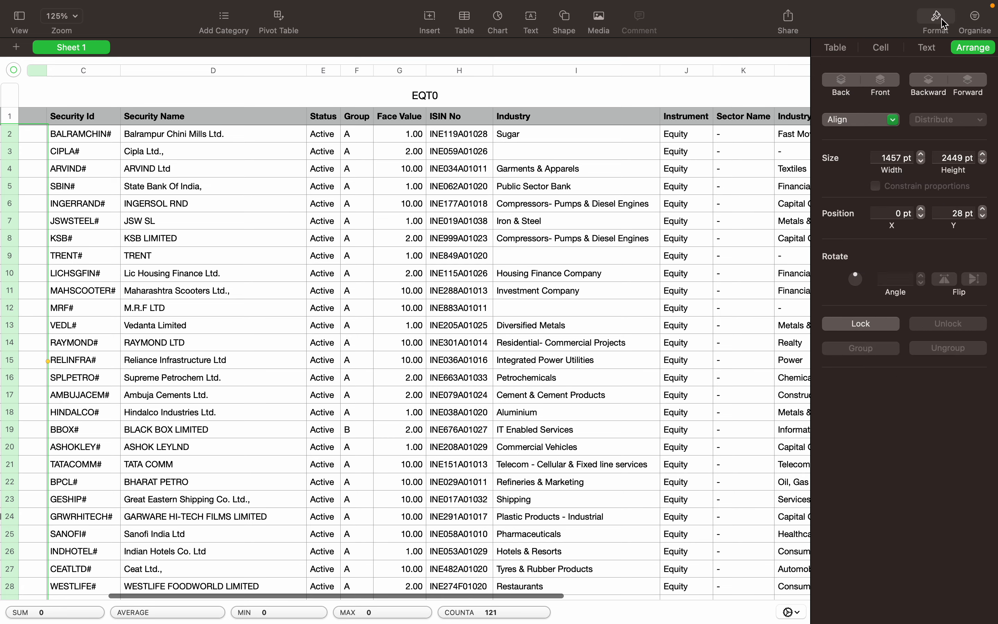
pyautogui.click(976, 20)
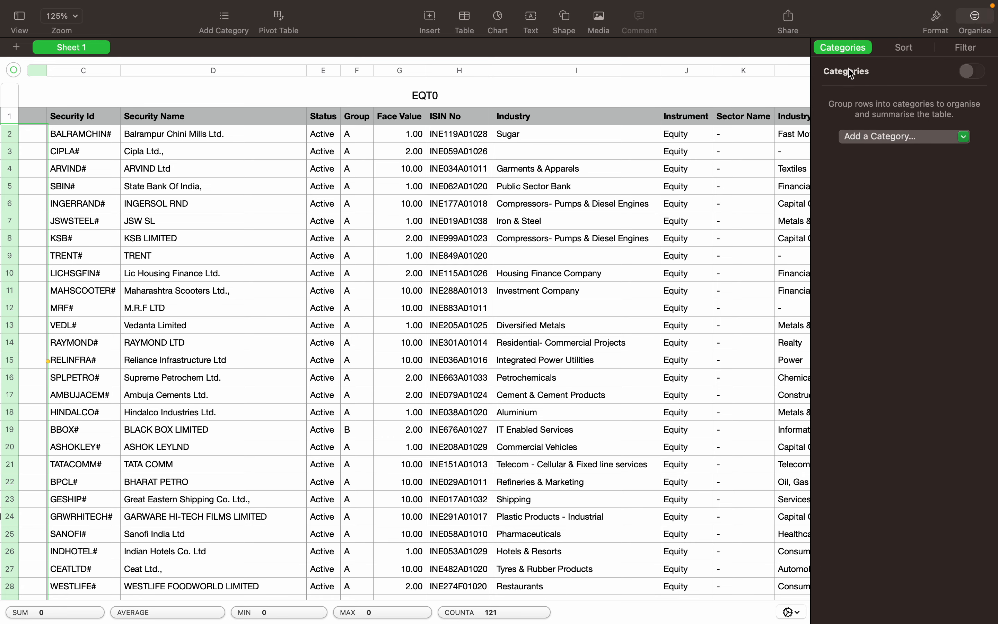
pyautogui.click(916, 53)
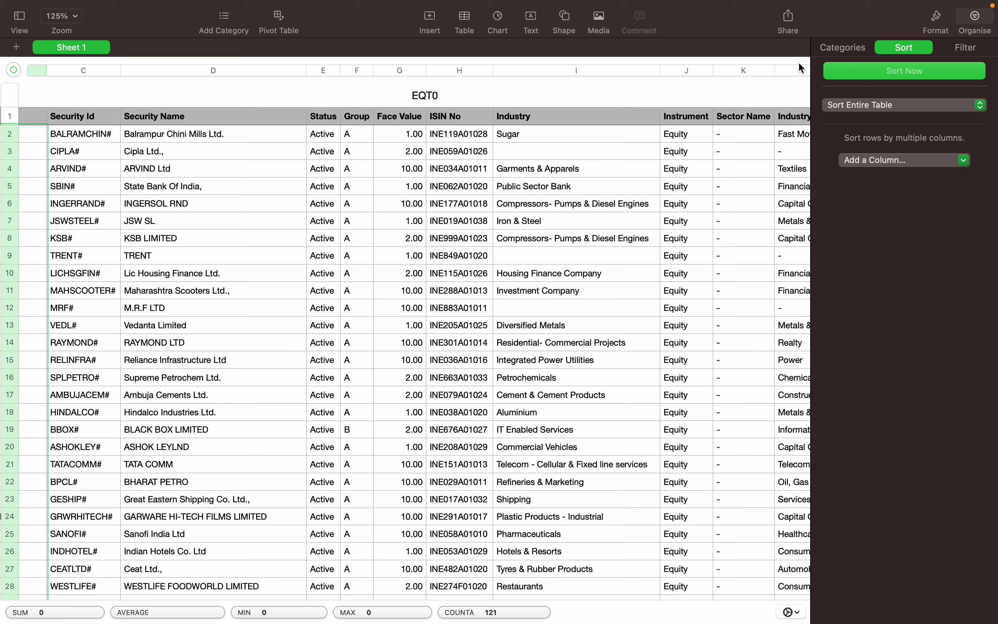
pyautogui.hscroll(5, 788, 82)
pyautogui.hscroll(-10, 787, 82)
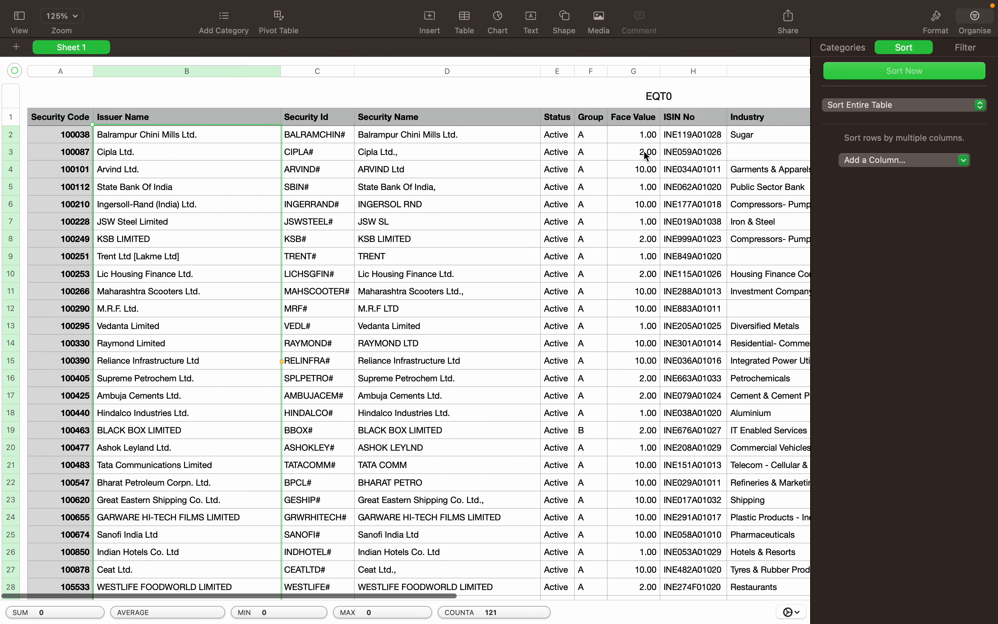
# - Examine the header row cell by cell from Security Code to ISubgroup Name, ending on the Industry header
pyautogui.click(800, 74)
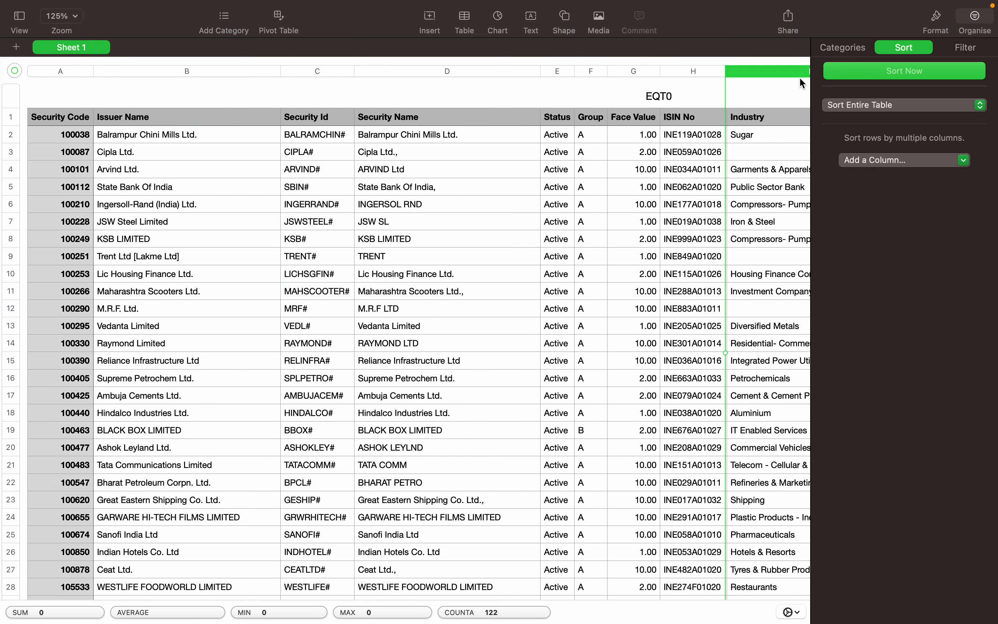
pyautogui.click(81, 118)
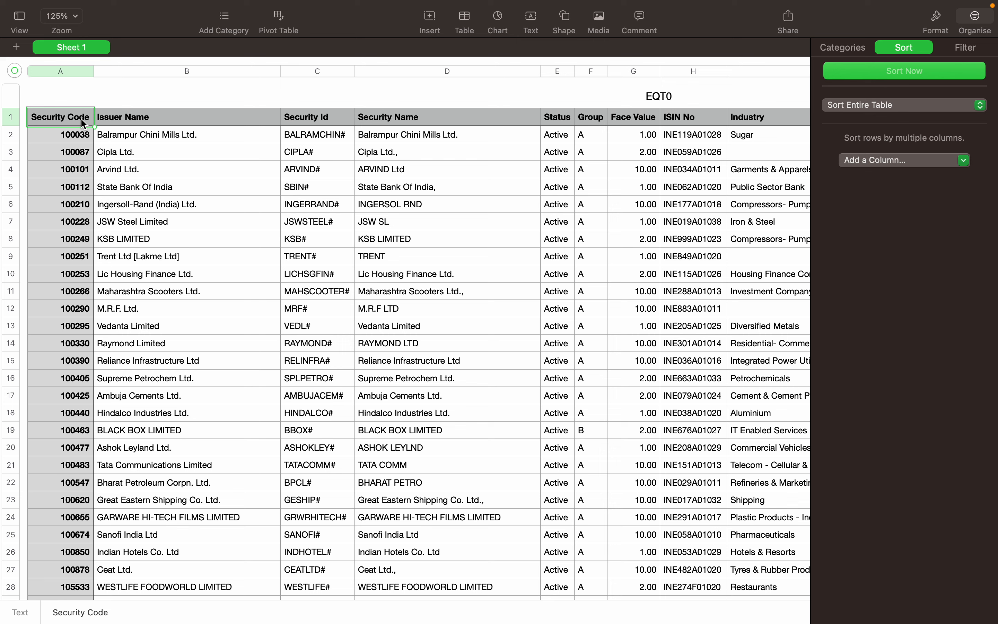
pyautogui.press('Right')
pyautogui.press('Right')
pyautogui.press('Right')
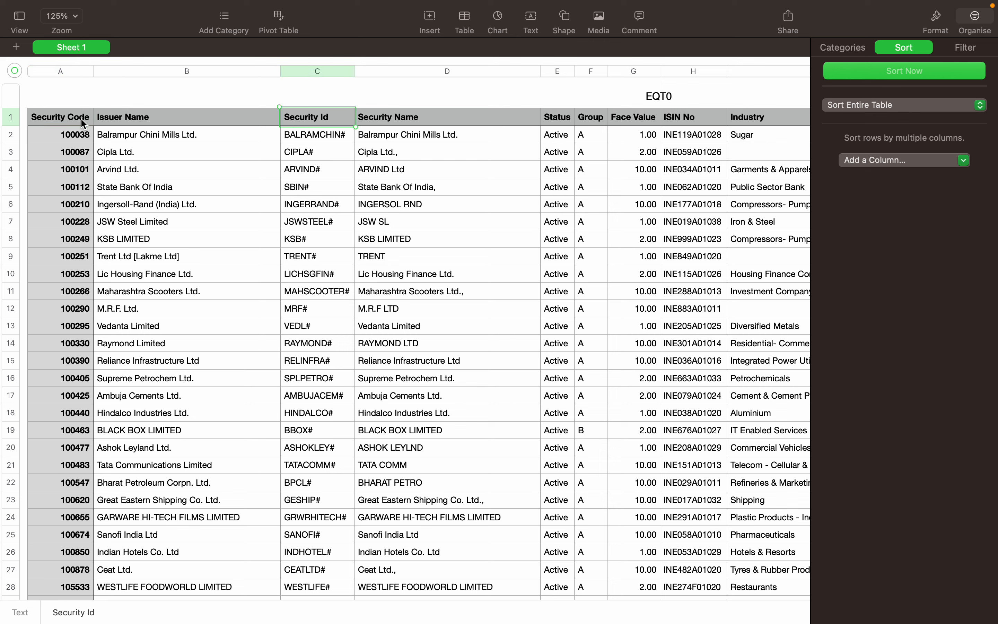
pyautogui.press('Right')
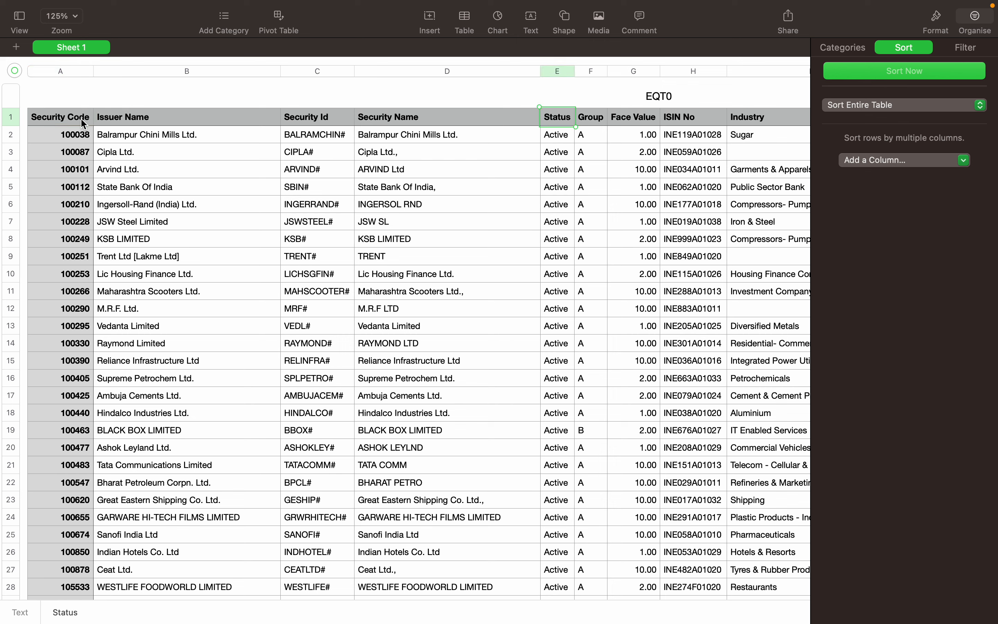
pyautogui.press('Right')
pyautogui.press('Right')
pyautogui.press('Right')
pyautogui.press('Right')
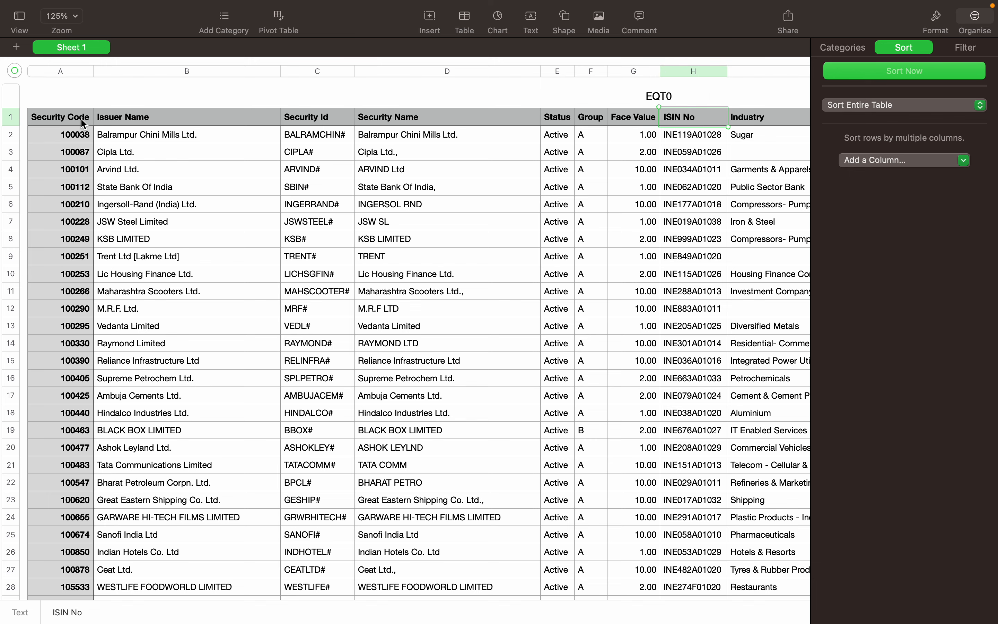
pyautogui.press('Right')
pyautogui.press('Right')
pyautogui.press('Right')
pyautogui.press('Right')
pyautogui.press('Left')
pyautogui.press('Left')
pyautogui.press('Left')
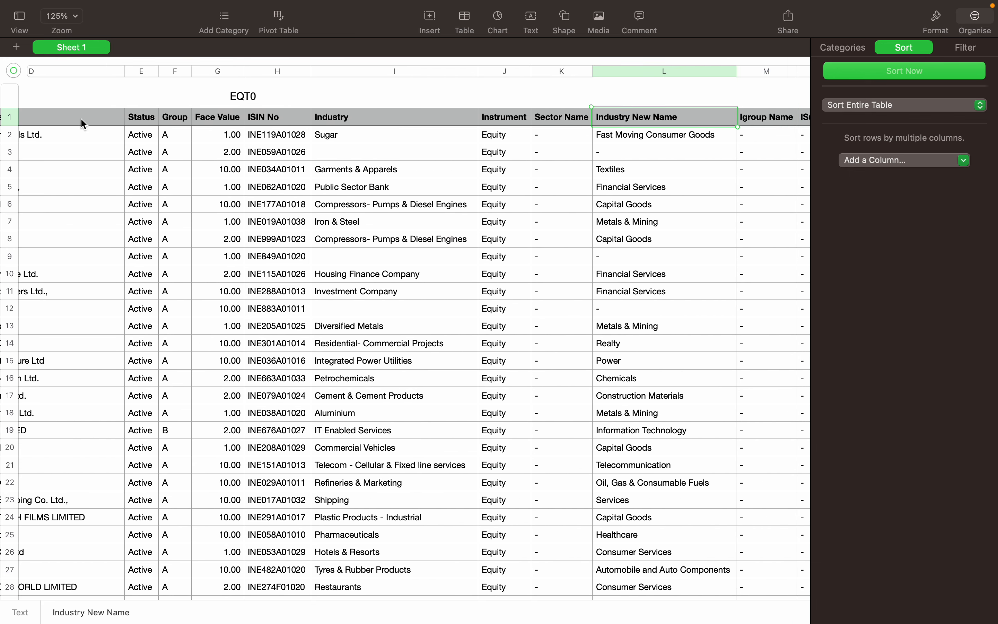
pyautogui.press('Left')
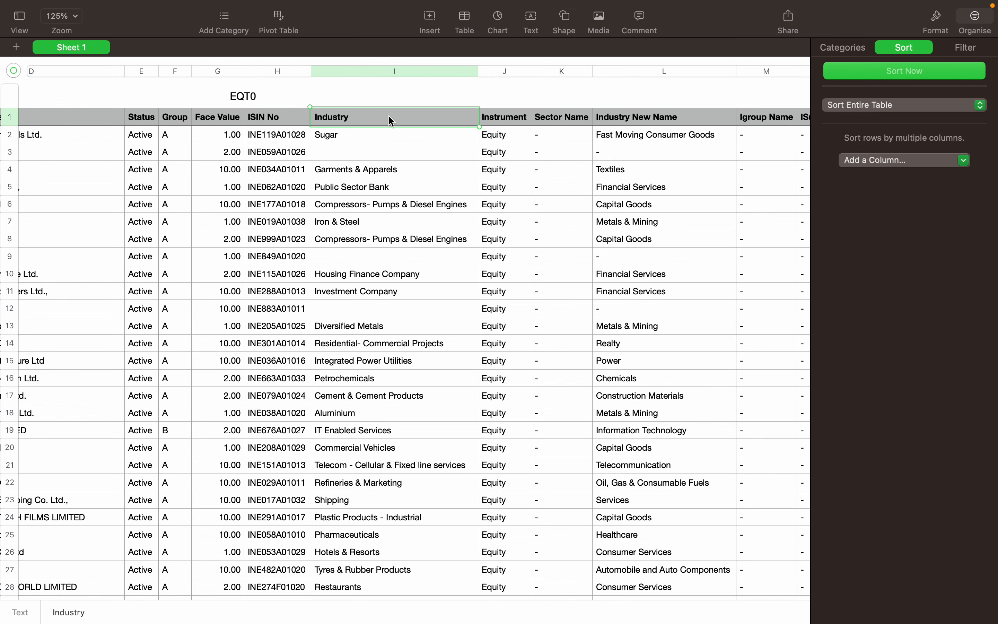
pyautogui.press('Right')
pyautogui.press('Right')
pyautogui.press('Right')
pyautogui.press('Right')
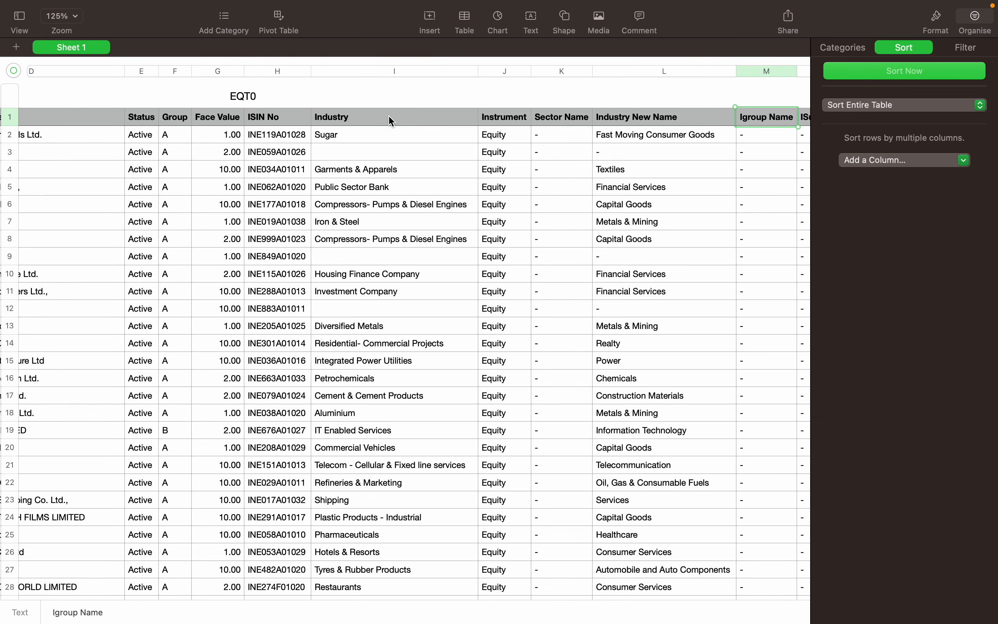
pyautogui.press('Right')
pyautogui.press('Left')
pyautogui.press('Left')
pyautogui.press('Left')
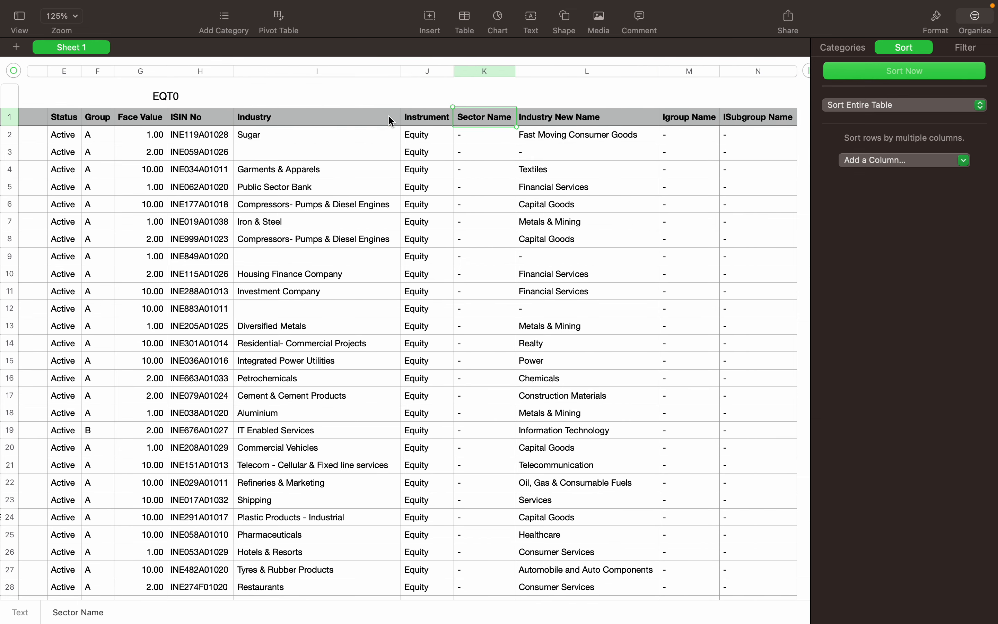
pyautogui.press('Left')
pyautogui.press('Left')
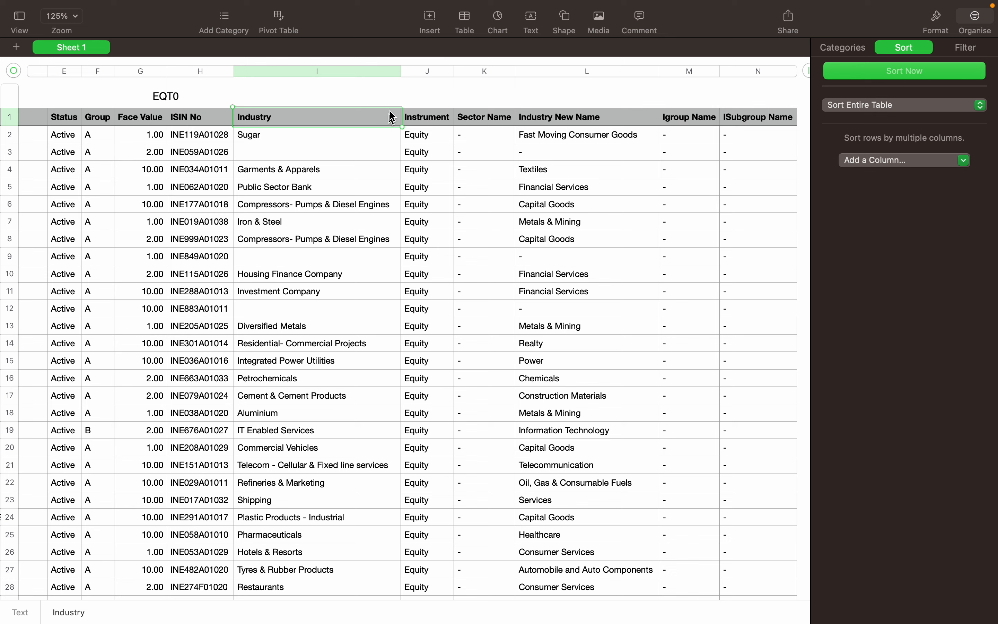
# - Look over the category options and add a table filter on the Industry column
pyautogui.click(844, 48)
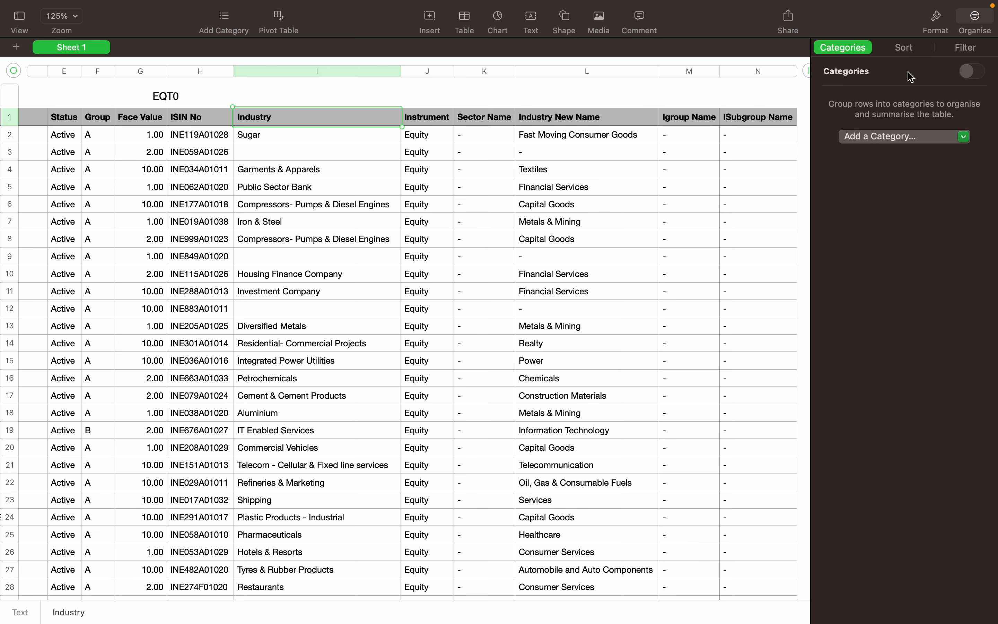
pyautogui.click(969, 49)
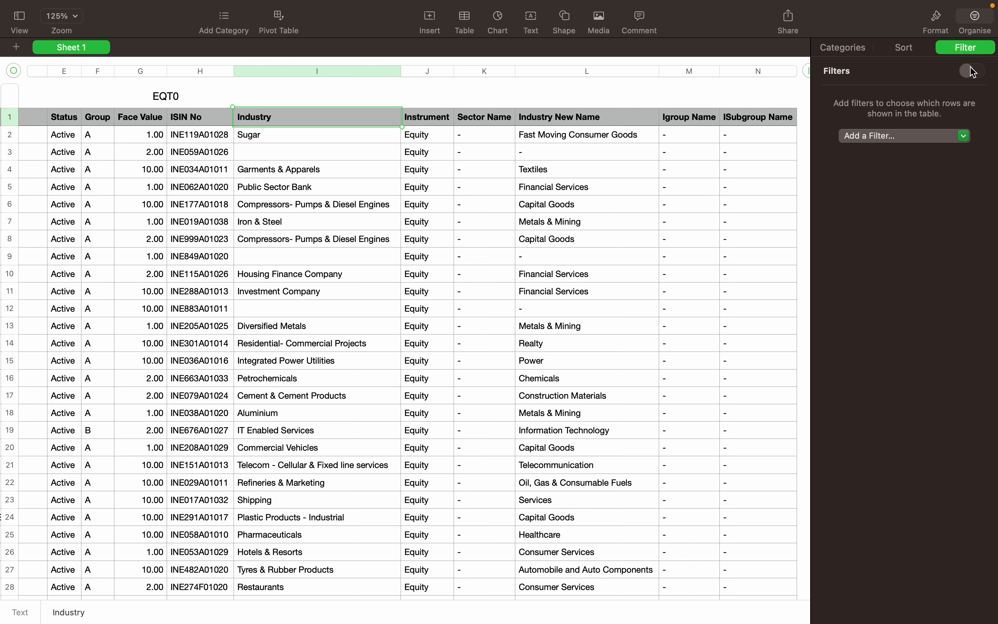
pyautogui.click(965, 136)
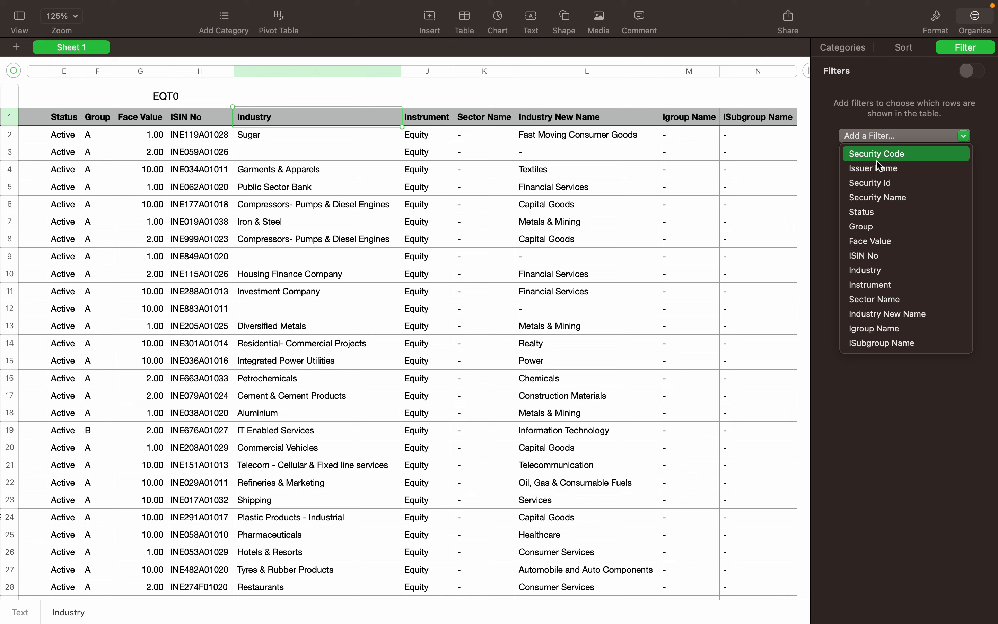
pyautogui.click(873, 272)
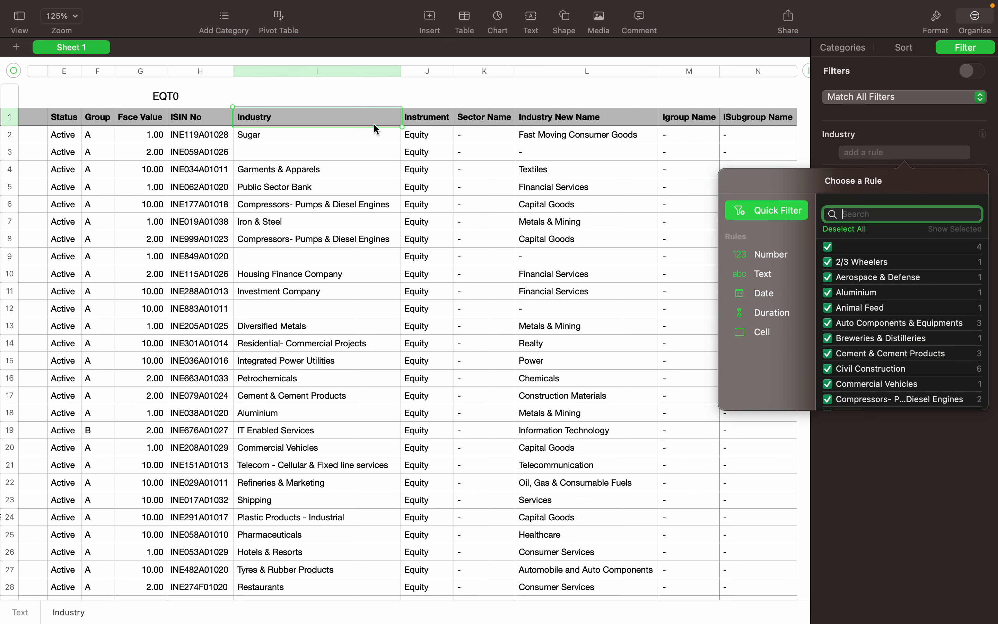
# - Try hiding the rows with a blank industry, include them again, and look through the industries available in the filter
pyautogui.click(829, 247)
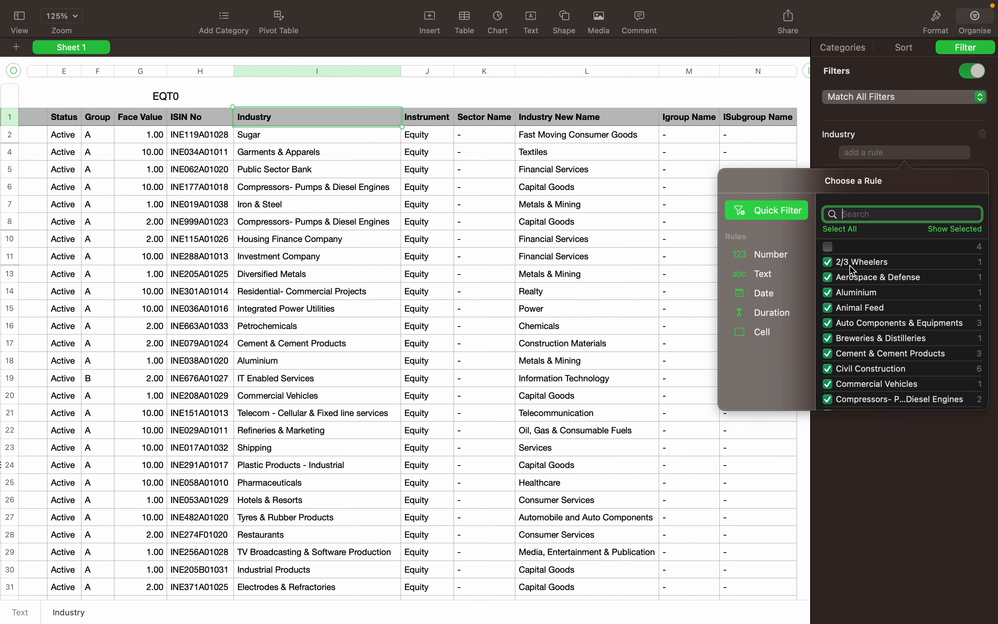
pyautogui.click(830, 247)
pyautogui.scroll(-15, 873, 294)
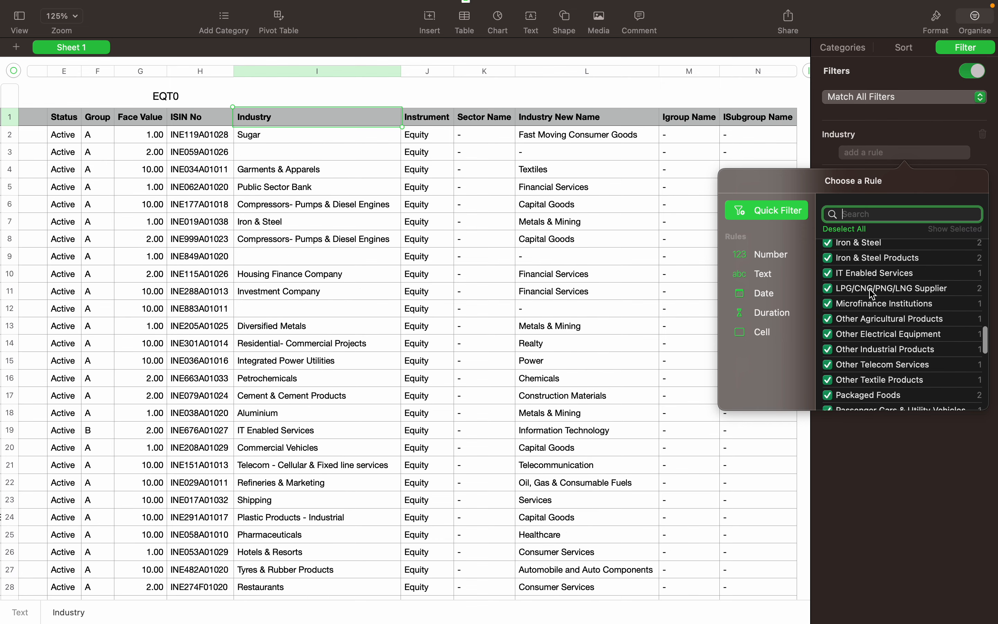
pyautogui.scroll(6, 873, 294)
pyautogui.scroll(10, 873, 294)
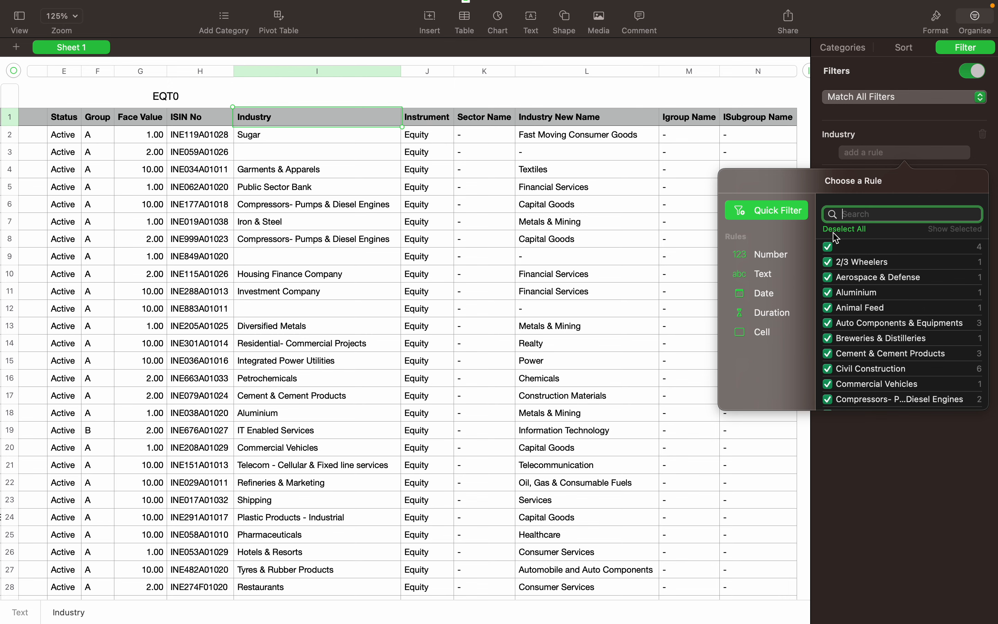
# - Deselect all industries, show only Breweries & Distilleries, and select the Issuer Name cell of the matching row
pyautogui.click(844, 229)
pyautogui.scroll(-5, 857, 355)
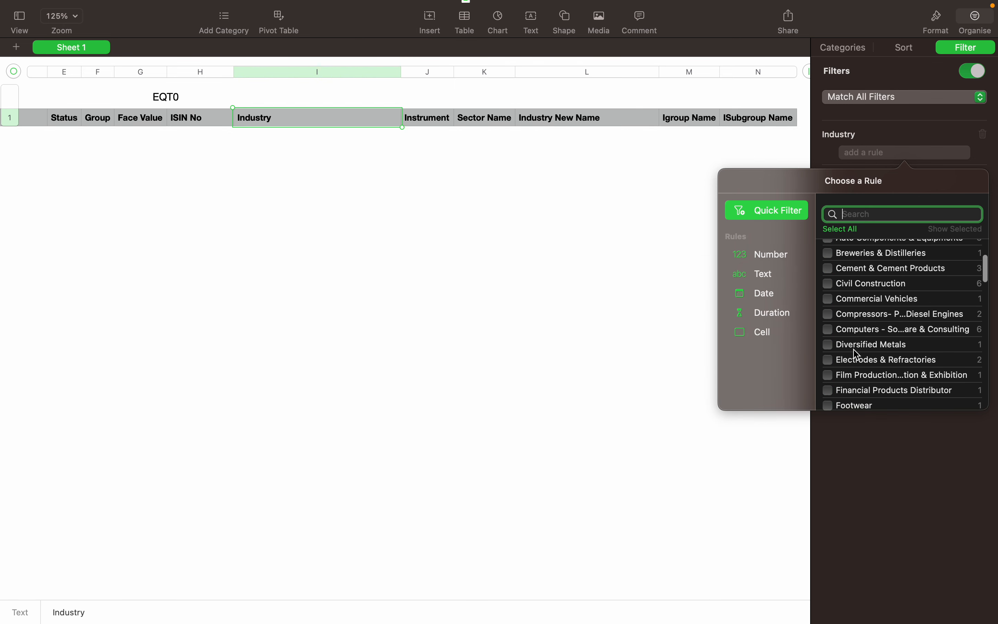
pyautogui.scroll(4, 829, 348)
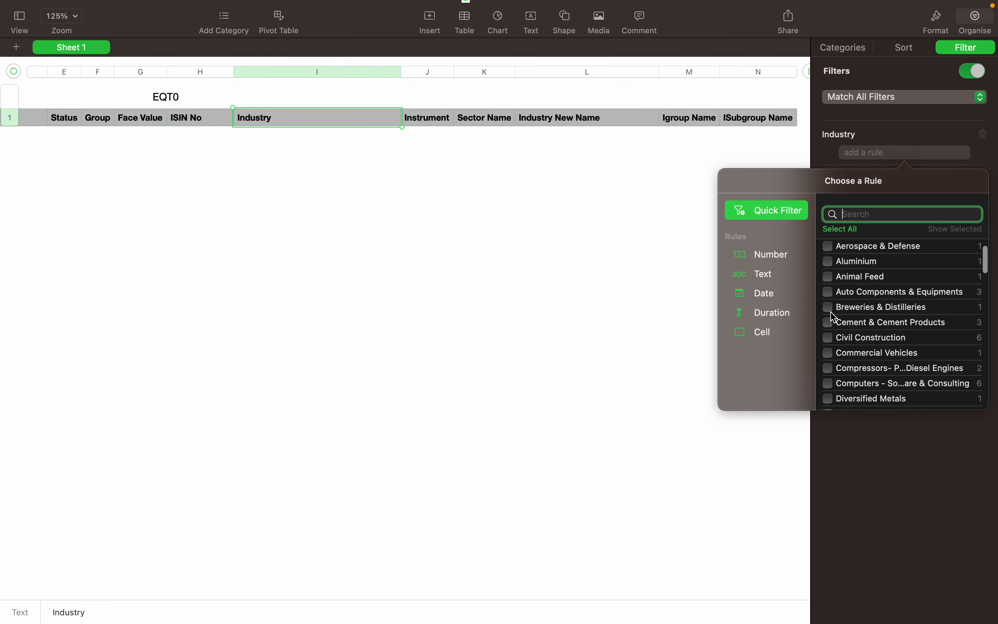
pyautogui.click(830, 309)
pyautogui.click(552, 241)
pyautogui.hscroll(-10, 353, 216)
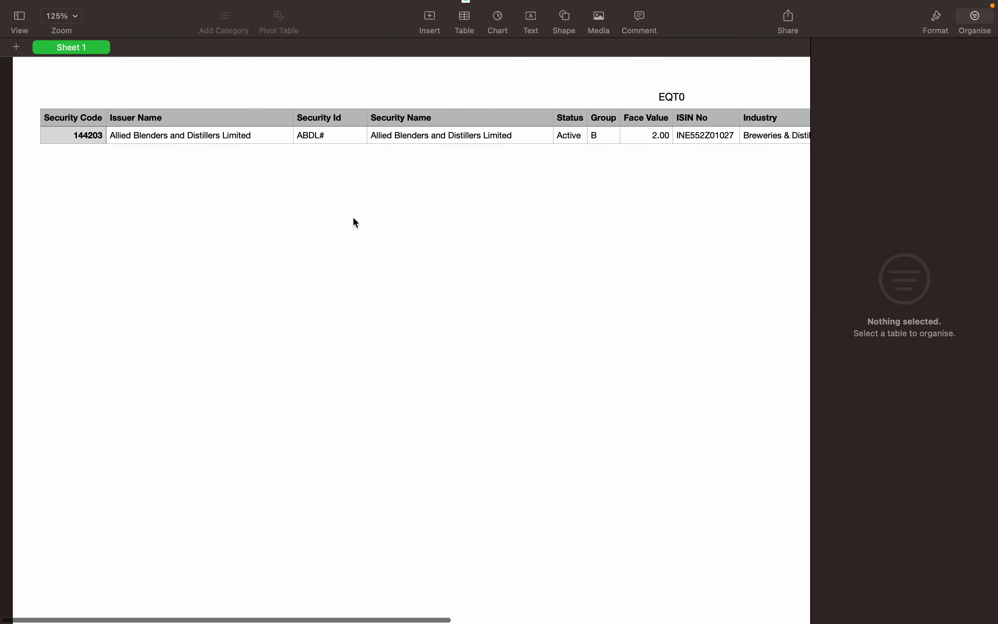
pyautogui.click(187, 135)
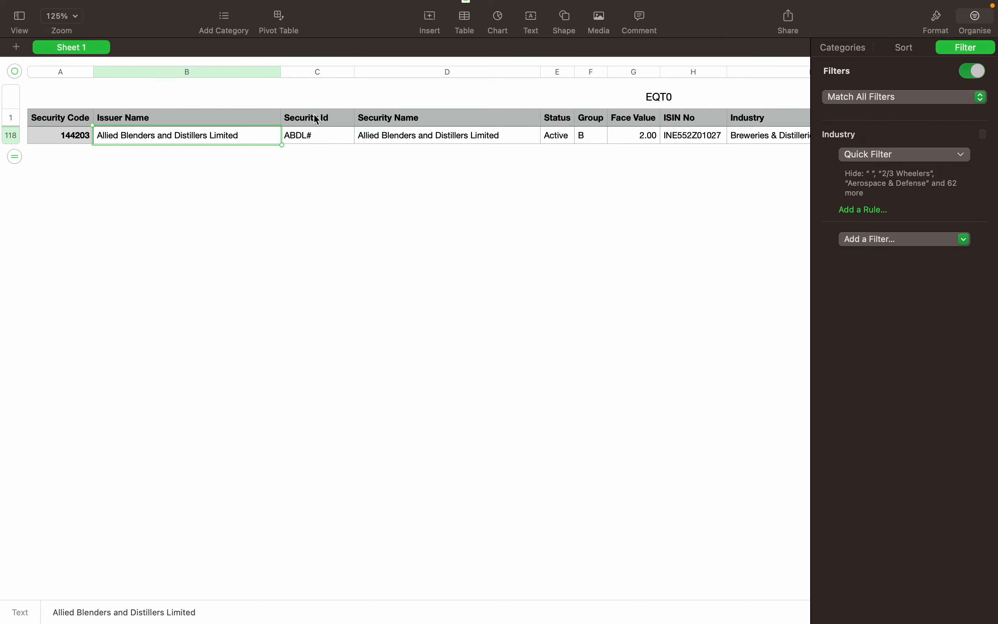
# - Close the EQT0 spreadsheet and switch back to the BSE List Of Securities page in Safari
pyautogui.moveTo(690, 3)
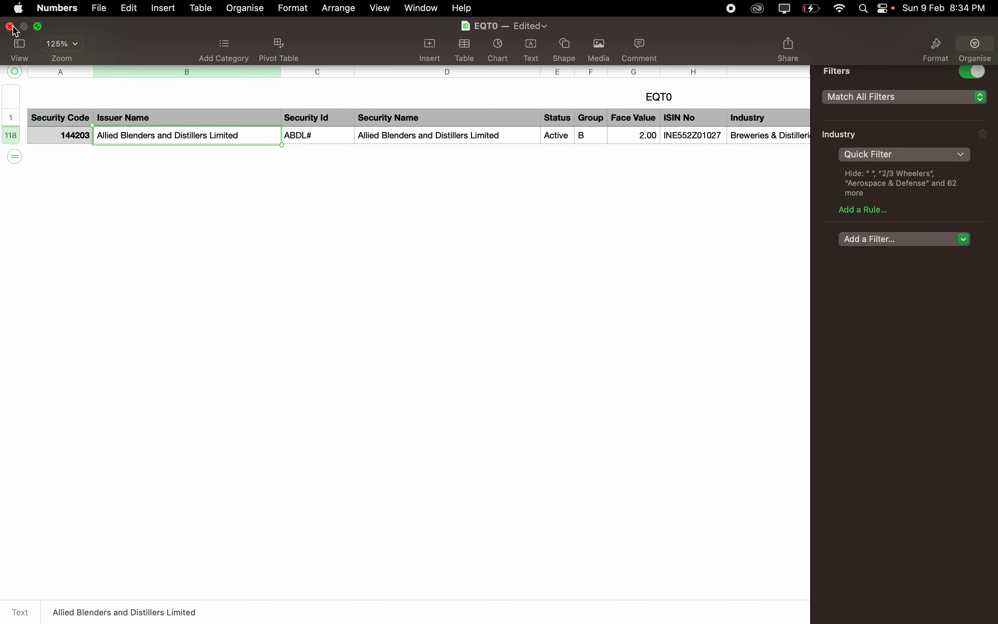
pyautogui.click(10, 26)
pyautogui.click(404, 396)
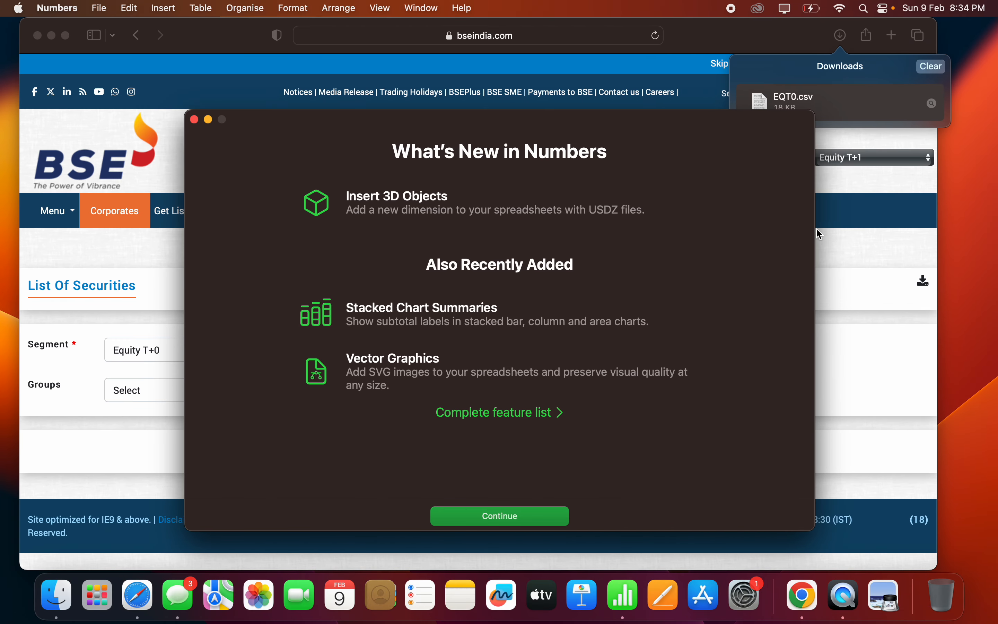
pyautogui.click(820, 235)
# - Set the segment to Equity T+1 and submit the search to list its active securities
pyautogui.click(197, 352)
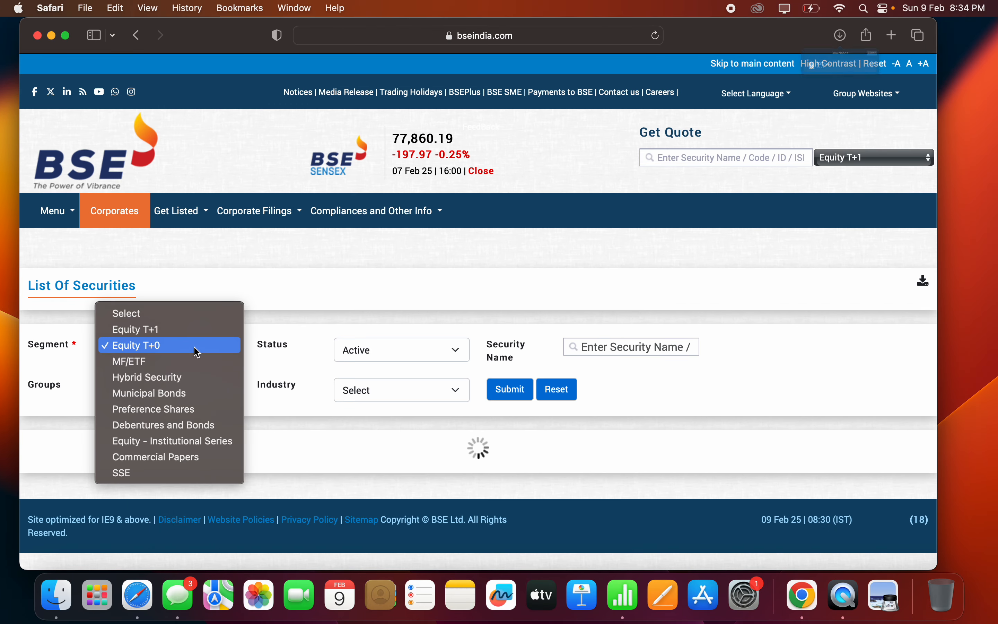
pyautogui.click(157, 329)
pyautogui.click(507, 391)
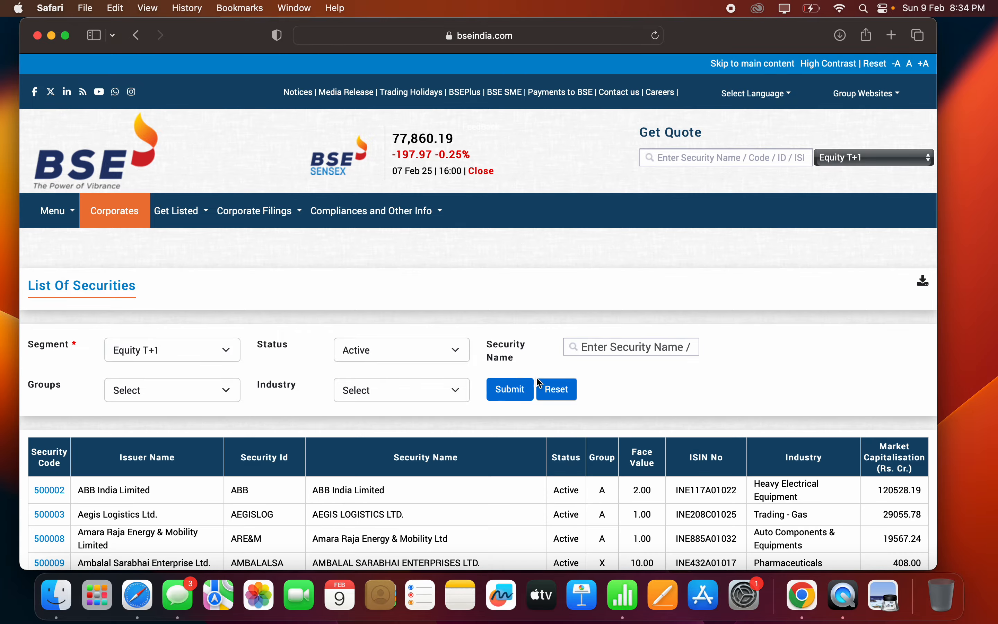
# - Look through the Equity T+1 securities list, enlarge the browser to full screen, and return to the start of the page
pyautogui.scroll(-20, 694, 429)
pyautogui.scroll(-20, 696, 431)
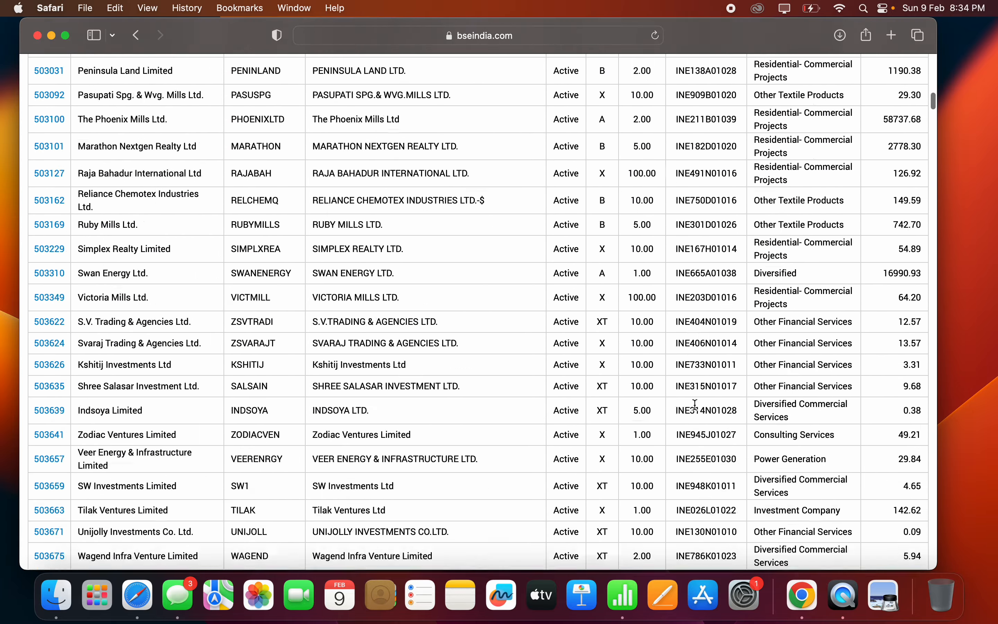
pyautogui.scroll(-20, 704, 192)
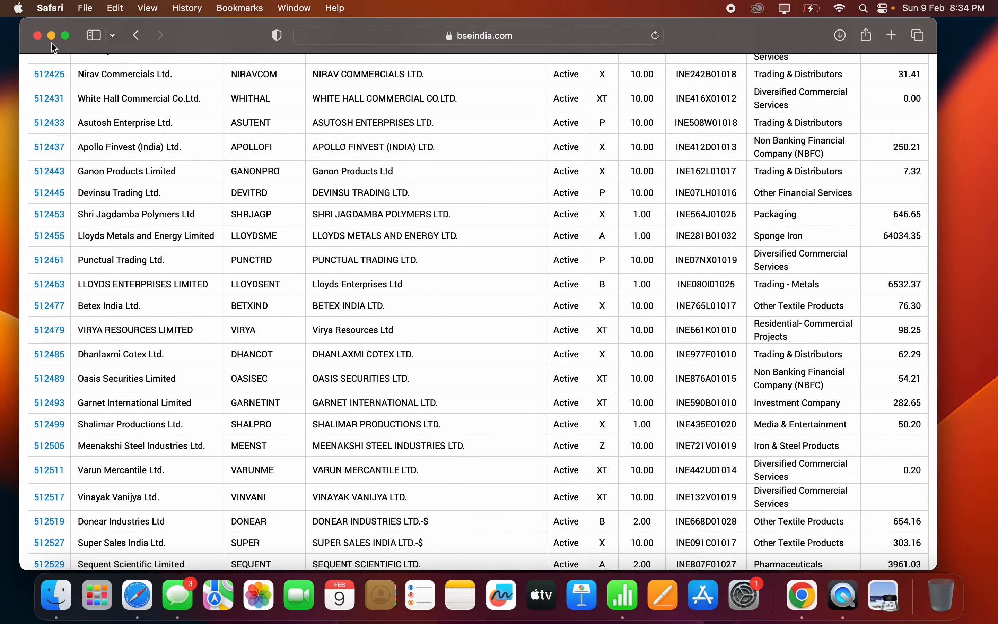
pyautogui.moveTo(55, 41); pyautogui.dragTo(55, 41)
pyautogui.click(65, 36)
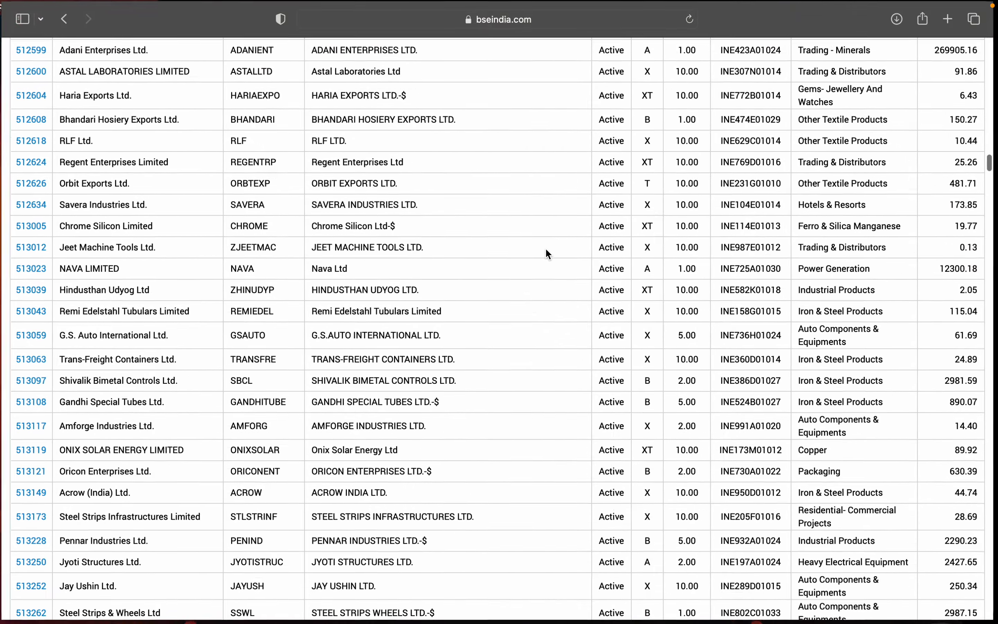
pyautogui.scroll(20, 545, 247)
pyautogui.scroll(20, 546, 251)
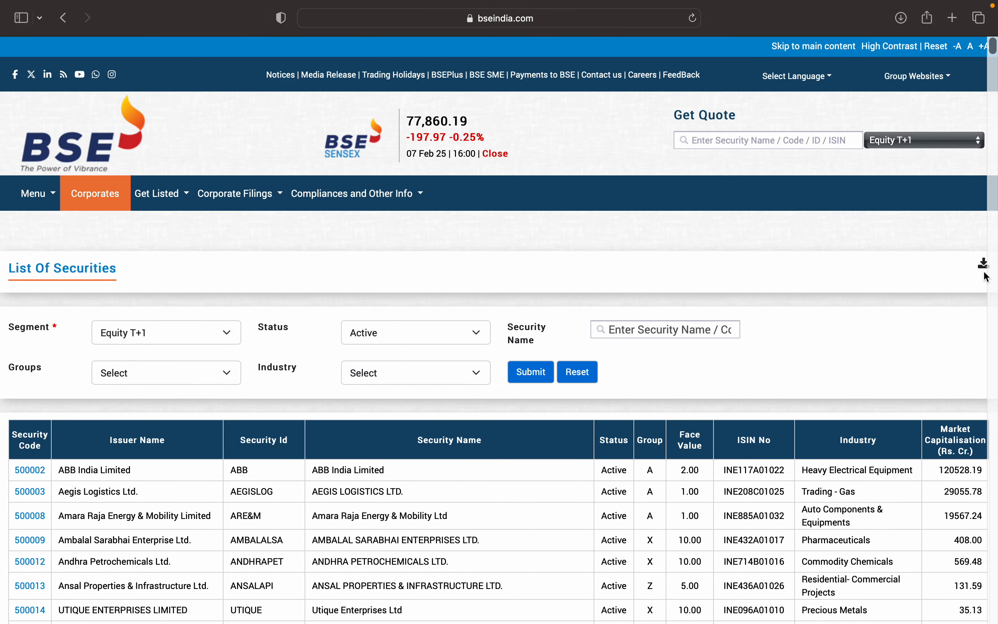
# - Download the Equity T+1 securities list and open the downloaded Equity.csv file in Numbers
pyautogui.click(985, 270)
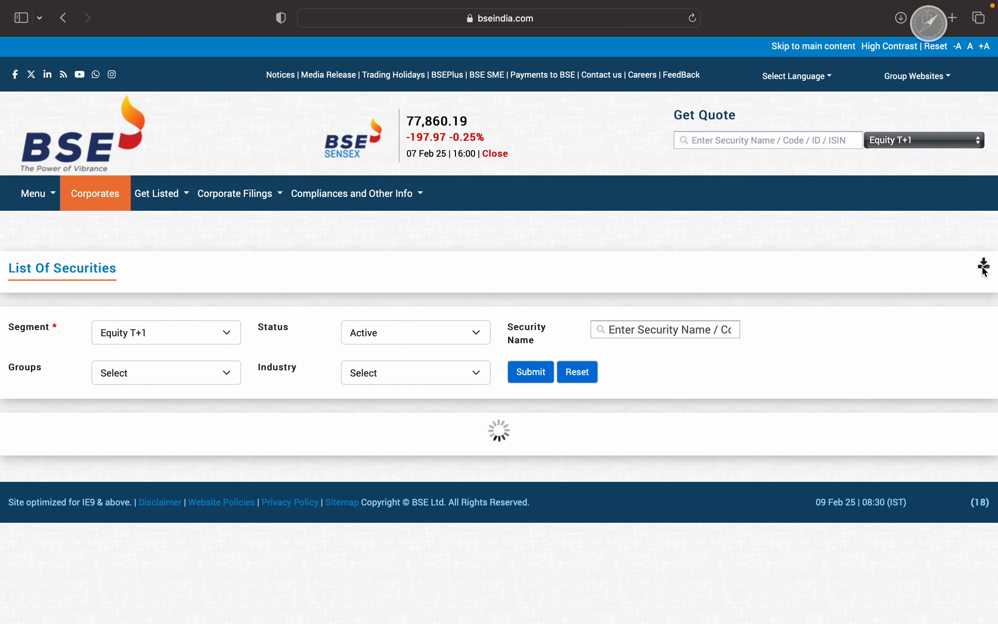
pyautogui.click(904, 35)
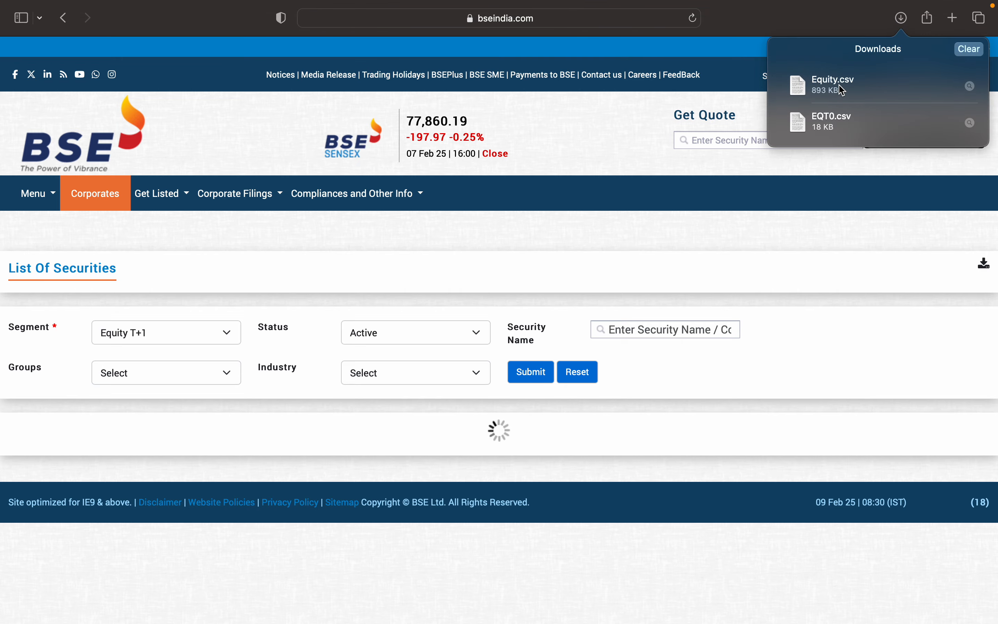
pyautogui.doubleClick(839, 88)
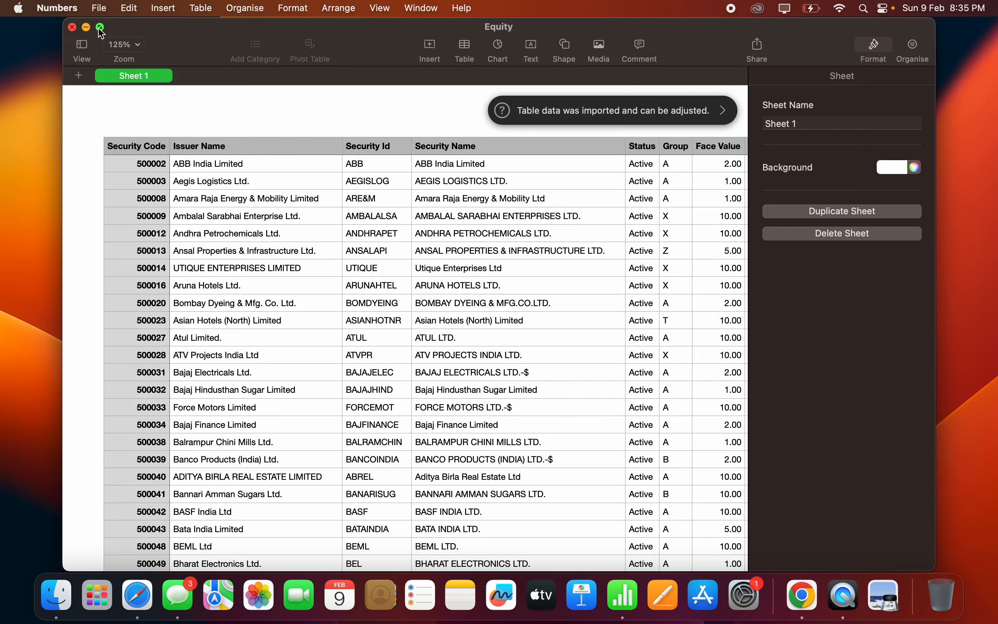
# - Enlarge the Equity spreadsheet window to full screen and set its zoom to 100%
pyautogui.click(100, 28)
pyautogui.click(60, 16)
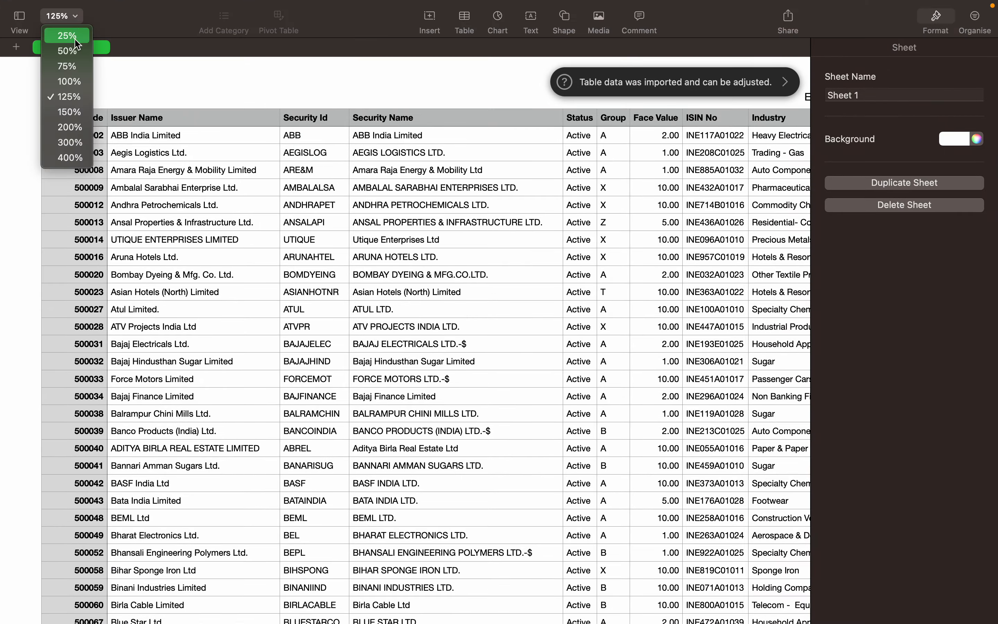
pyautogui.click(71, 82)
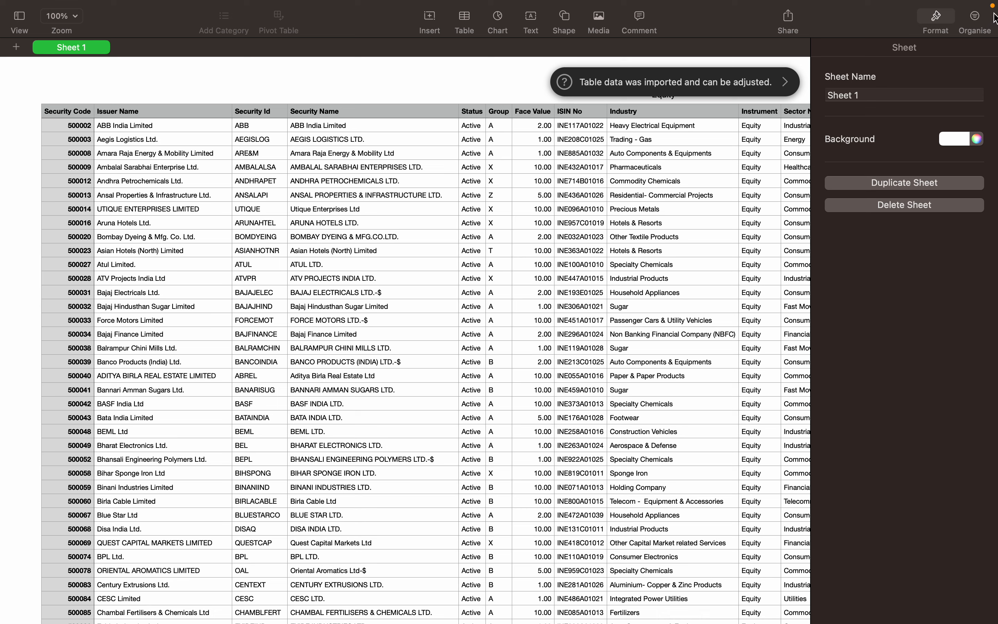
# - Select a Sector Name cell in the Equity table and look over the table and cell formatting options
pyautogui.click(974, 19)
pyautogui.click(948, 21)
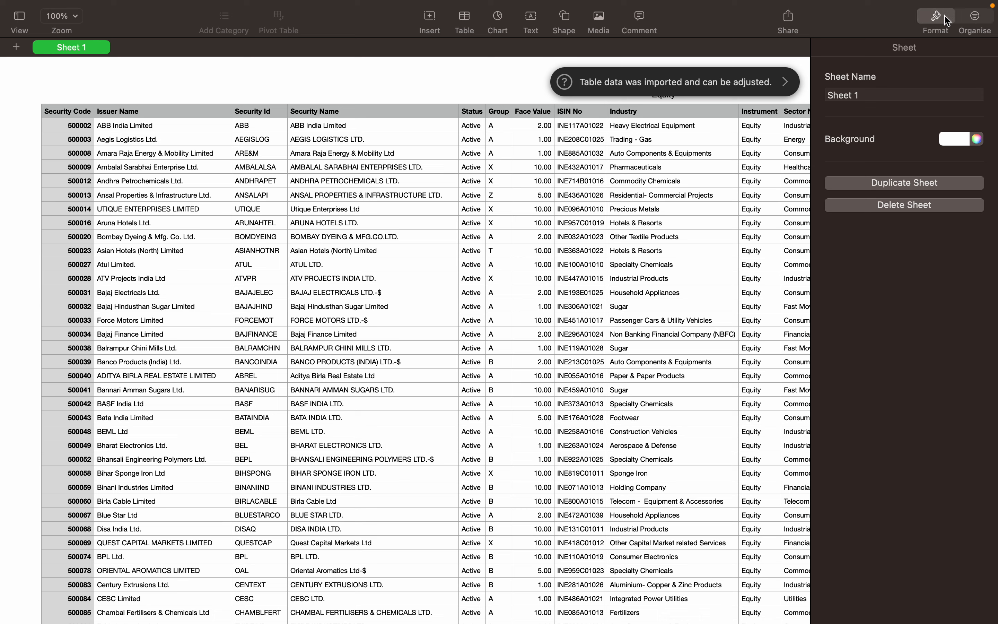
pyautogui.click(783, 145)
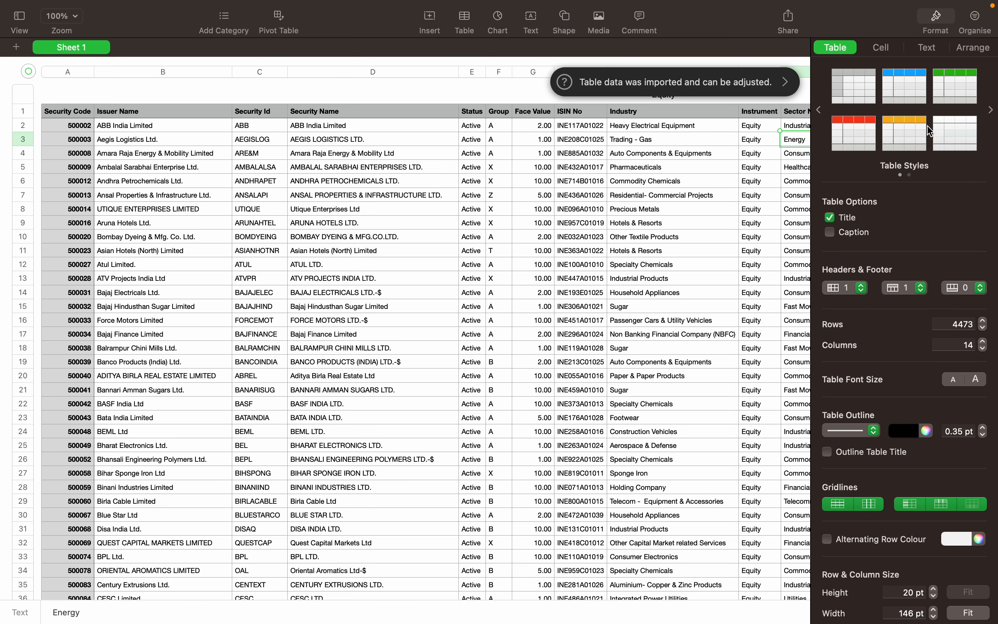
pyautogui.click(891, 50)
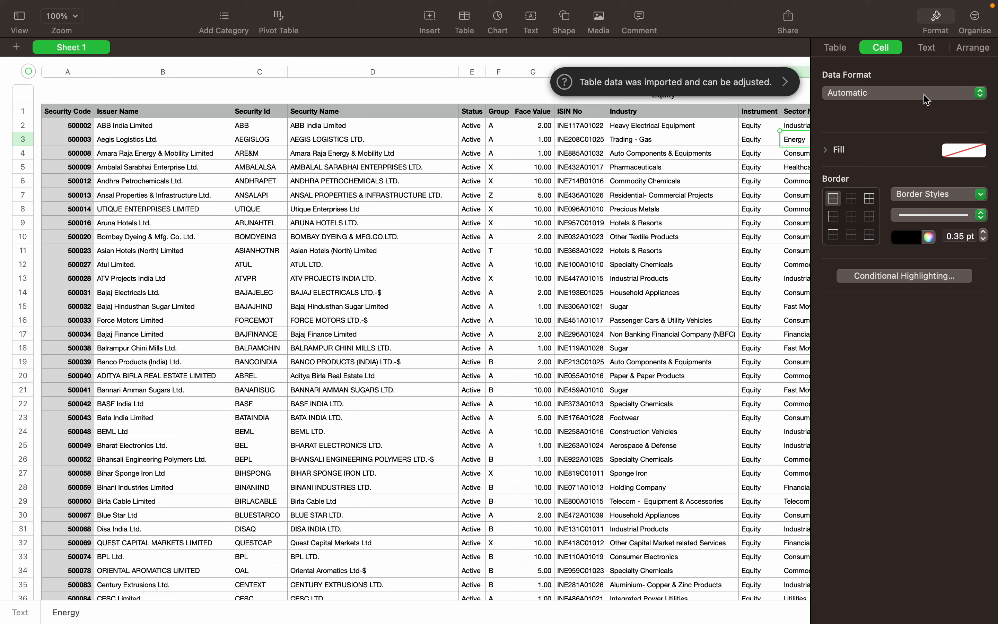
# - Select the Equity table's Issuer Name entries from row 2 to the last row, look through them, and select the Security Name header
pyautogui.click(136, 128)
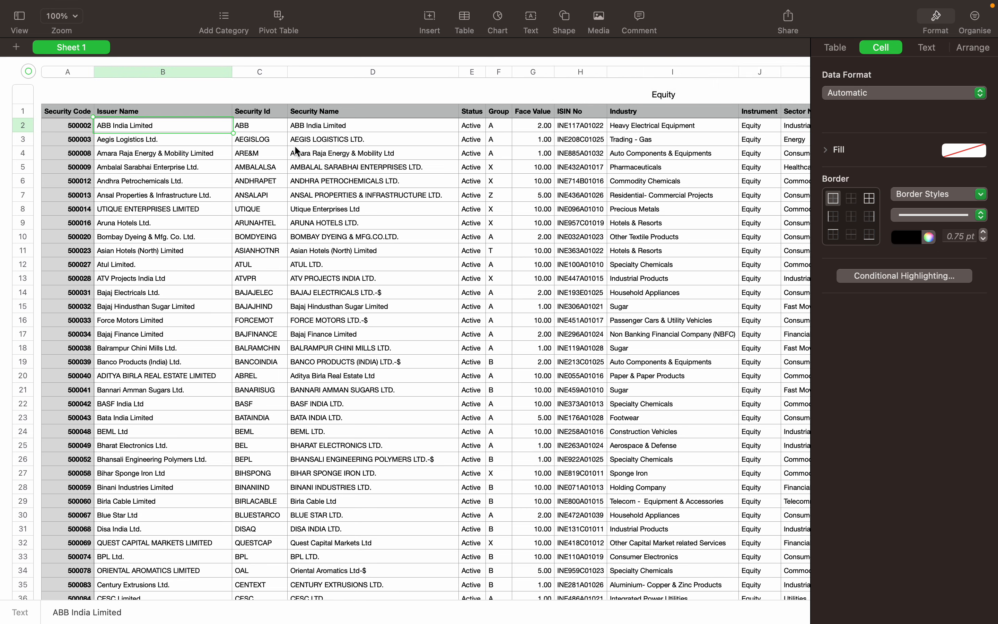
pyautogui.press('super+shift+Down')
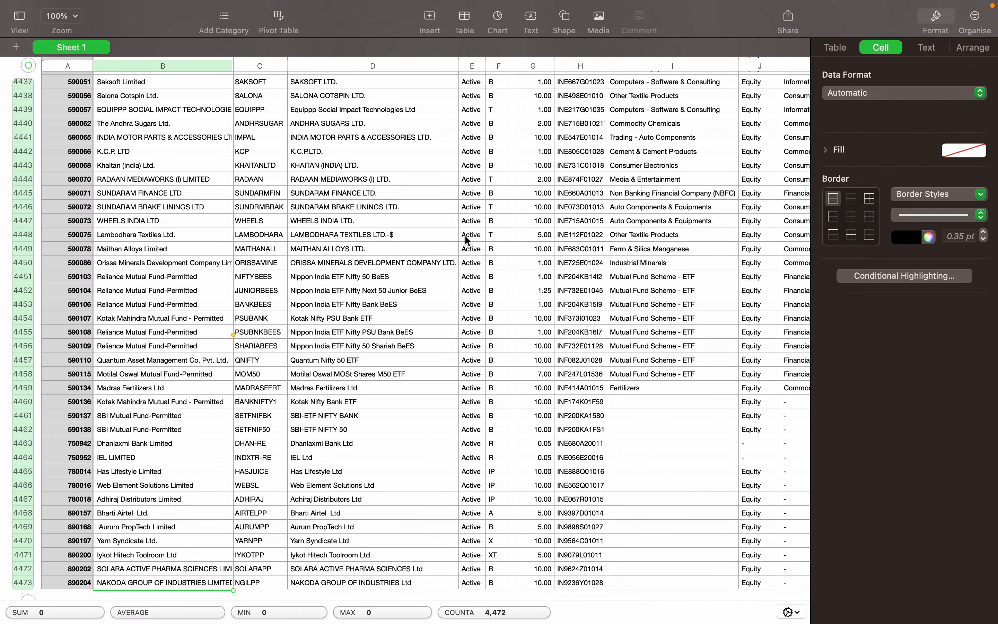
pyautogui.scroll(20, 465, 238)
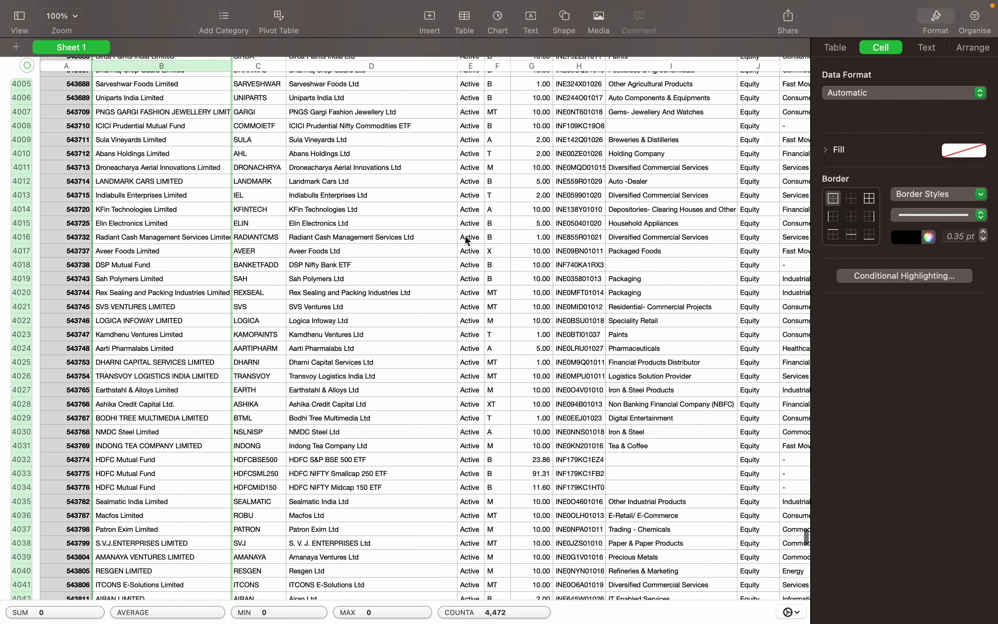
pyautogui.scroll(20, 465, 236)
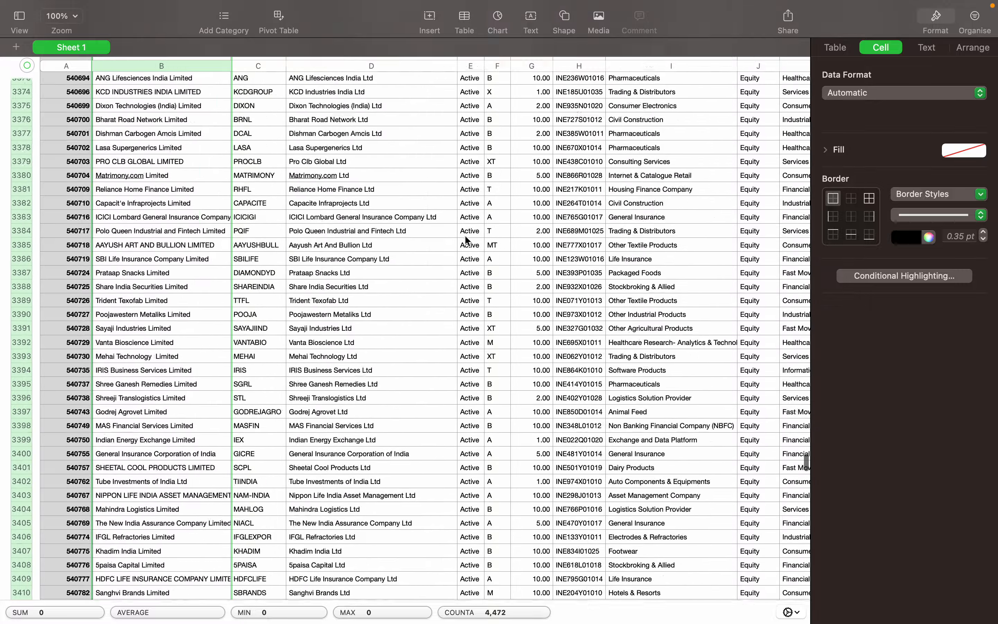
pyautogui.scroll(20, 465, 240)
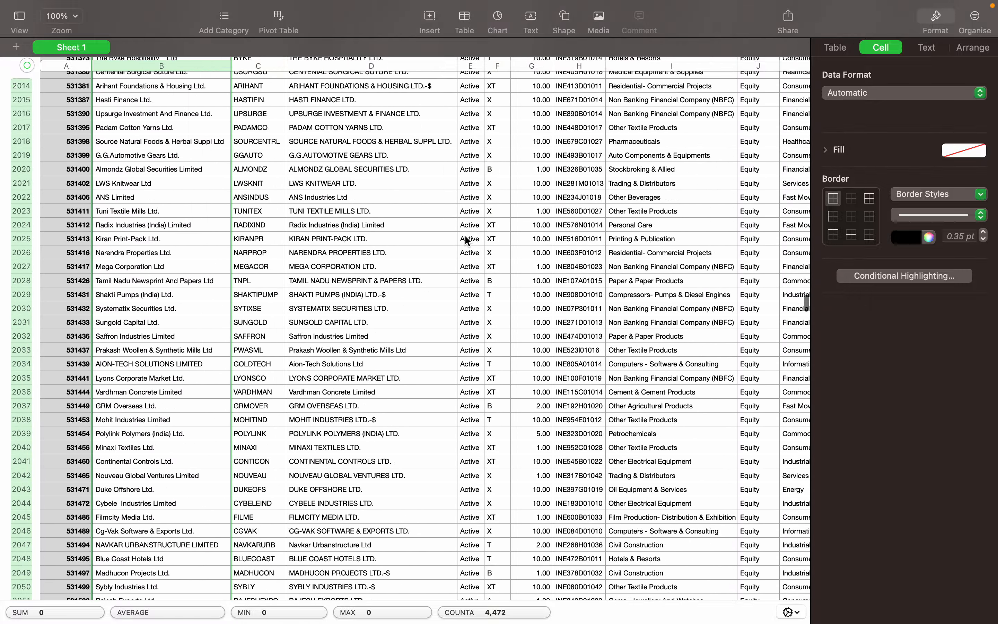
pyautogui.scroll(20, 465, 240)
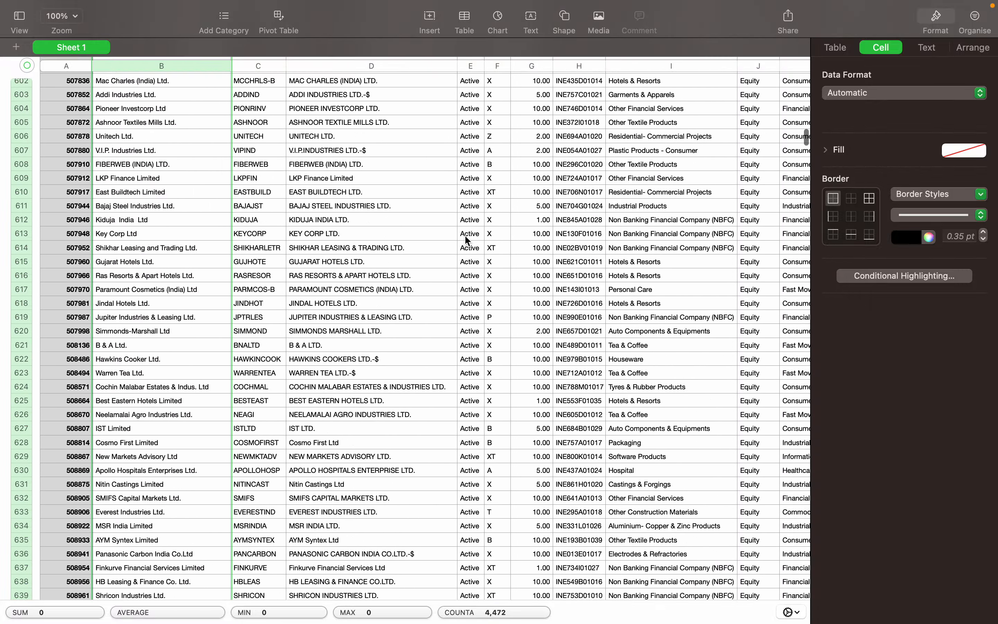
pyautogui.scroll(20, 465, 235)
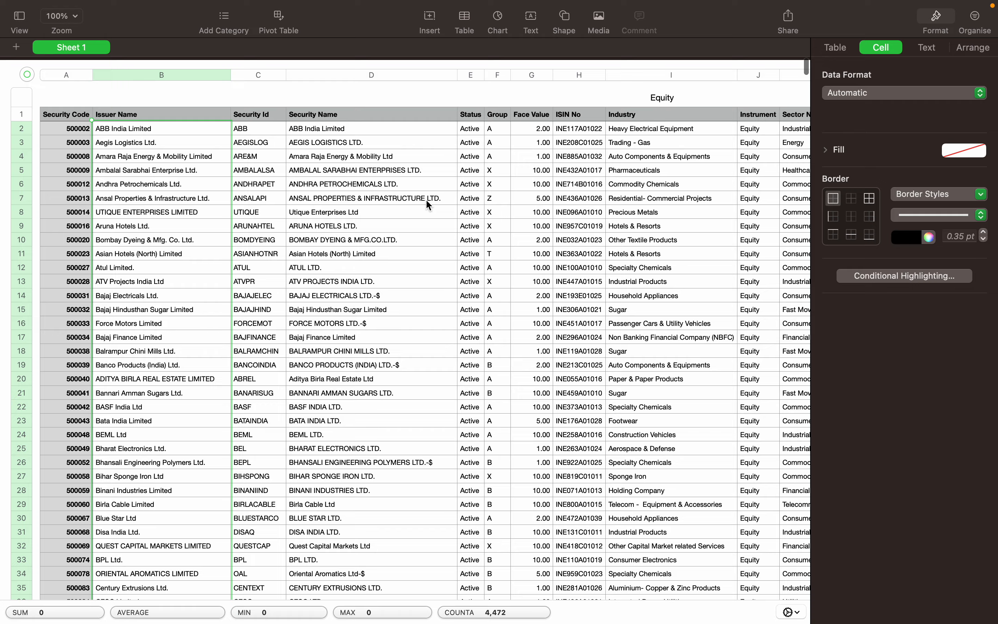
pyautogui.click(362, 116)
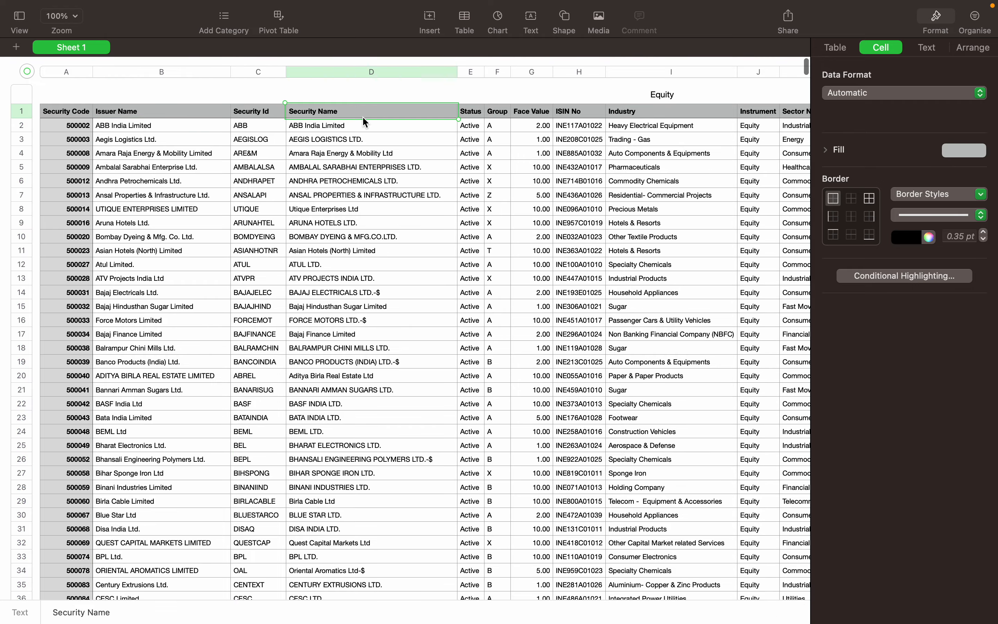
# - Select the Industry header in the Equity table and look through its arrangement, text and table formatting options
pyautogui.press('Right')
pyautogui.press('Right')
pyautogui.press('Right')
pyautogui.press('Right')
pyautogui.press('Right')
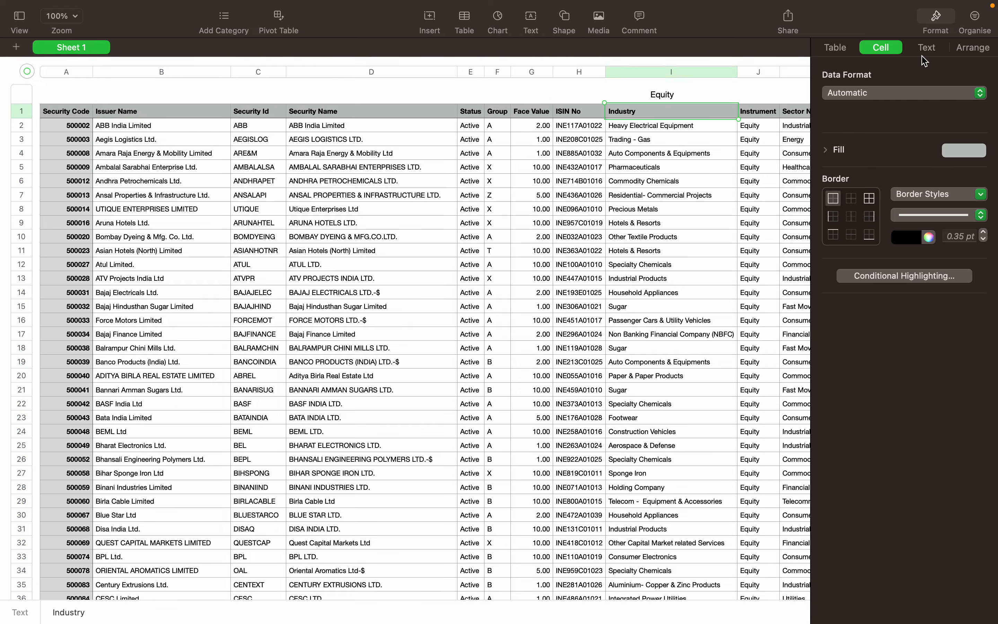
pyautogui.click(974, 49)
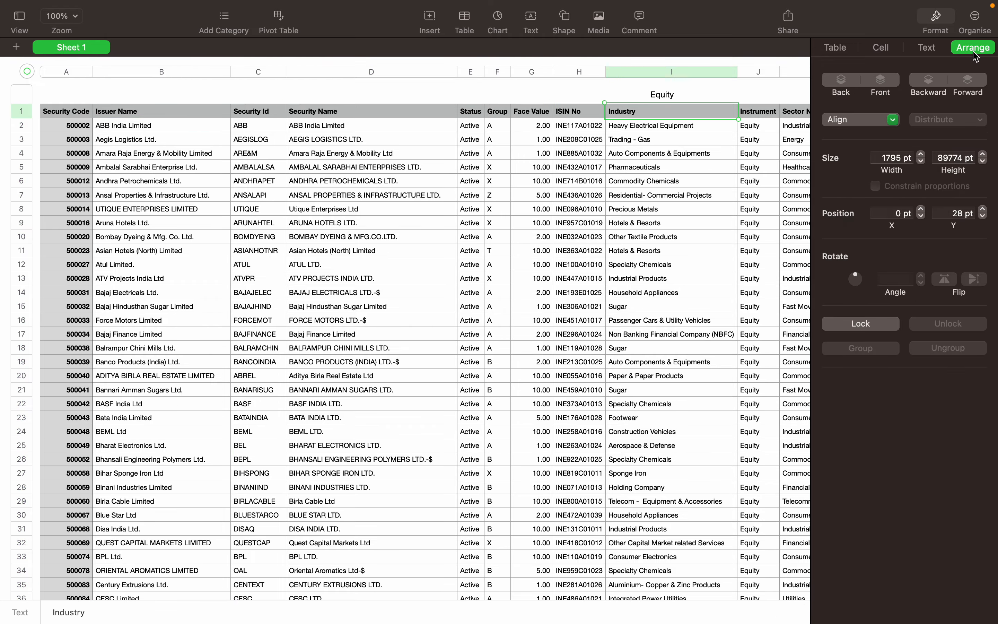
pyautogui.click(889, 48)
pyautogui.click(930, 49)
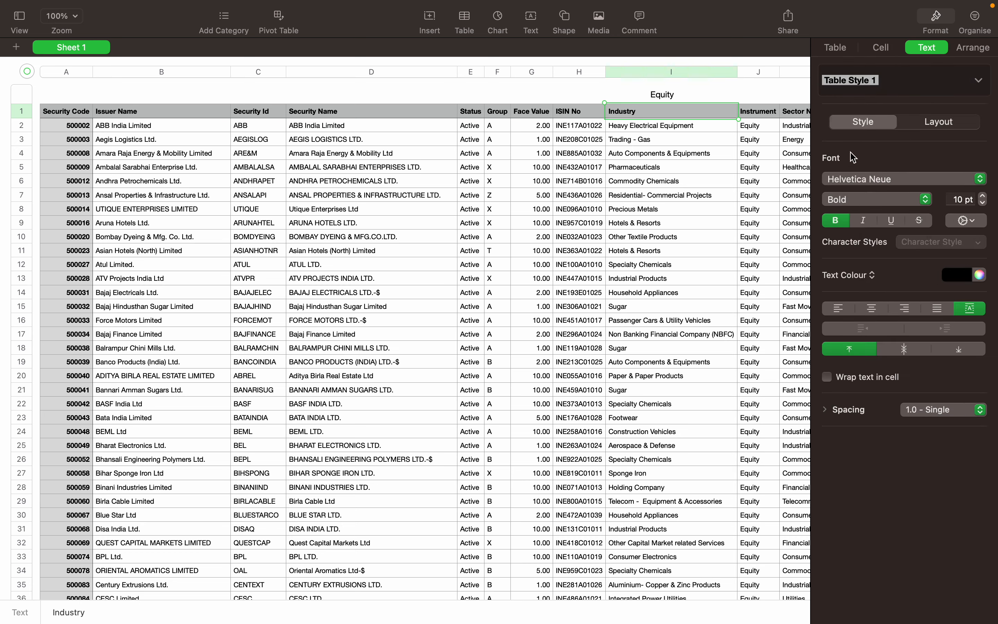
pyautogui.click(835, 48)
pyautogui.scroll(-4, 923, 321)
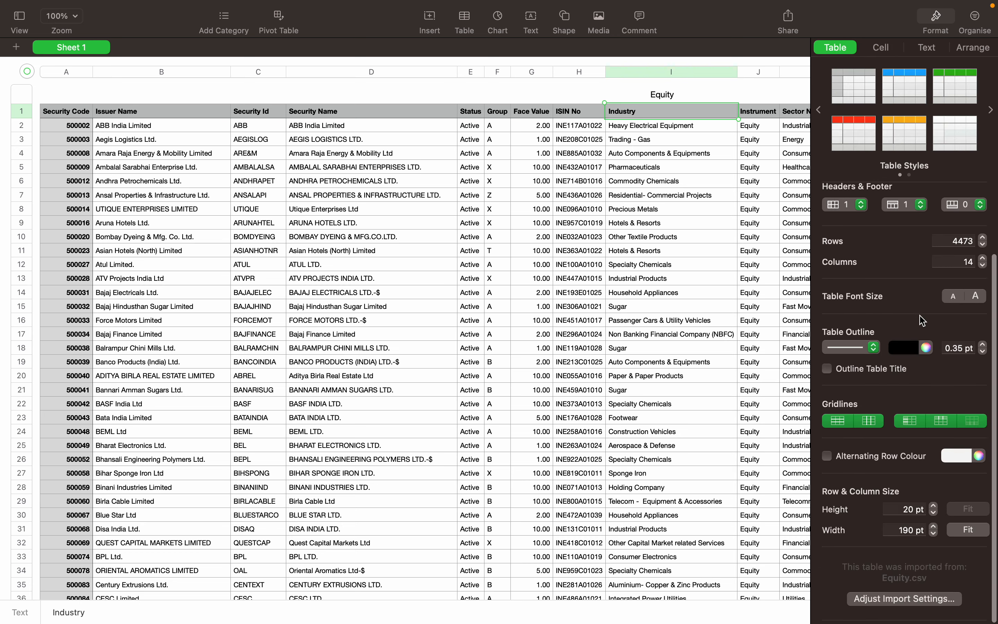
# - Open the Equity table's filter options
pyautogui.click(979, 23)
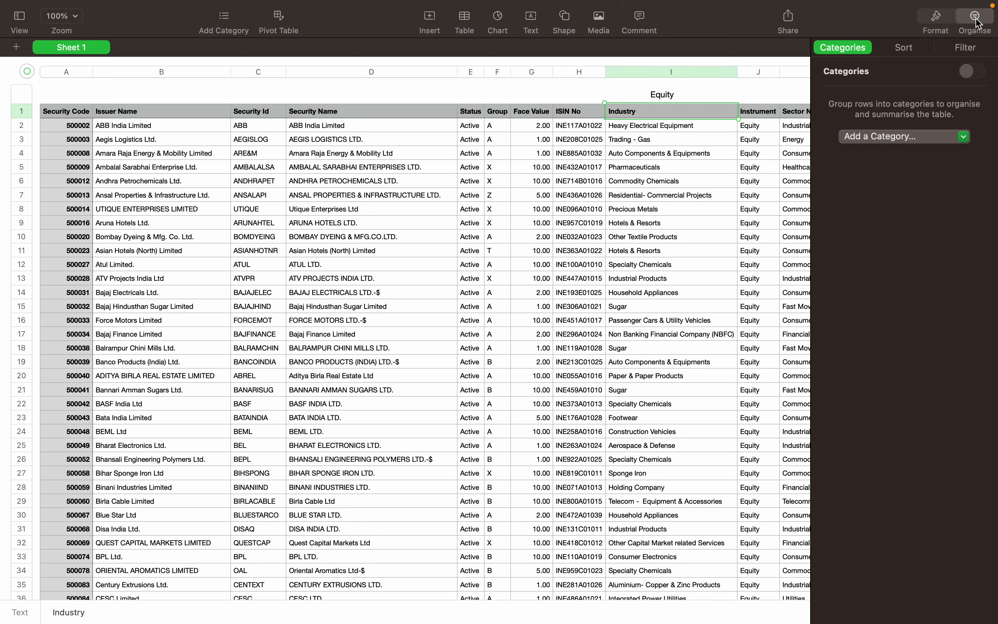
pyautogui.click(900, 49)
pyautogui.click(953, 48)
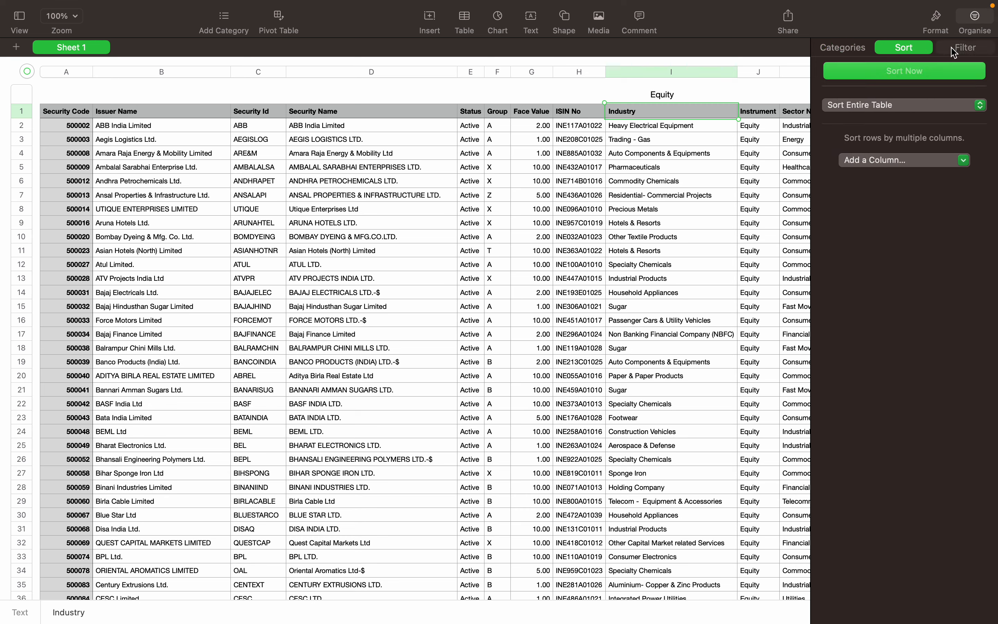
pyautogui.click(957, 140)
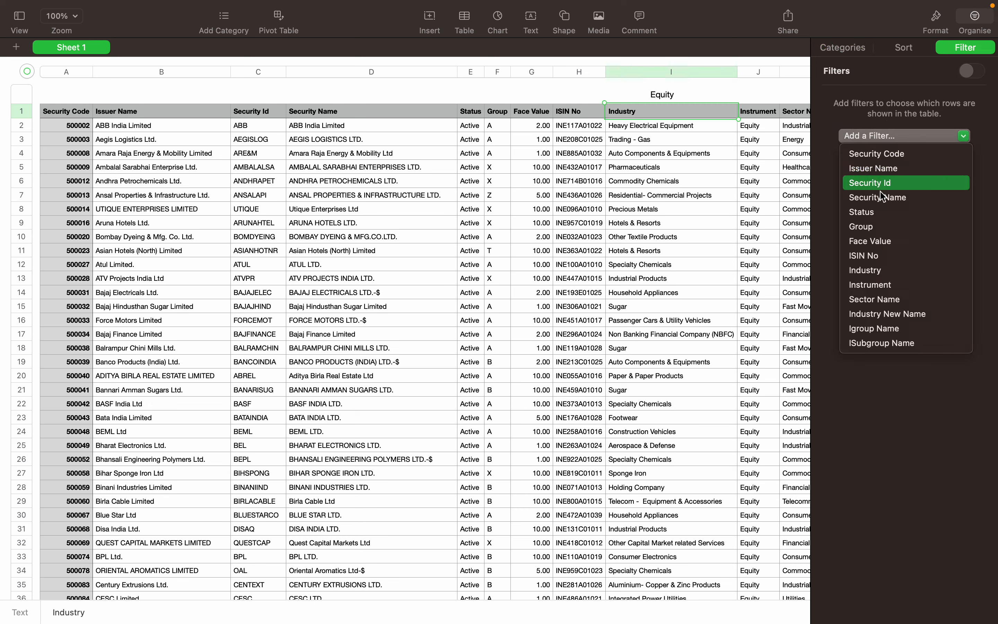
pyautogui.click(872, 284)
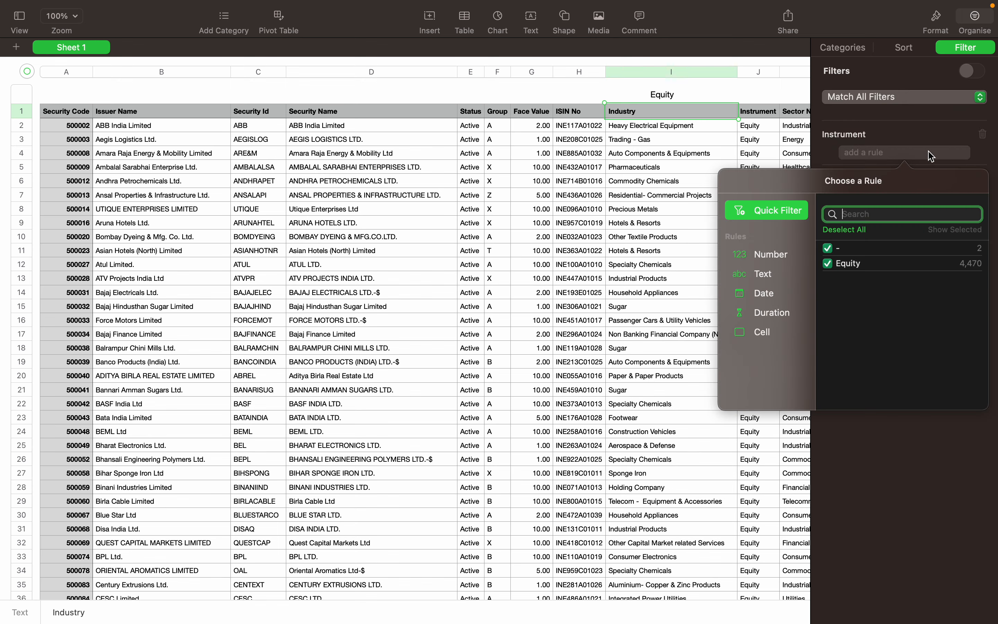
pyautogui.click(945, 161)
# - Add a quick filter on the Industry column and deselect all industries, including the blank entry
pyautogui.click(958, 141)
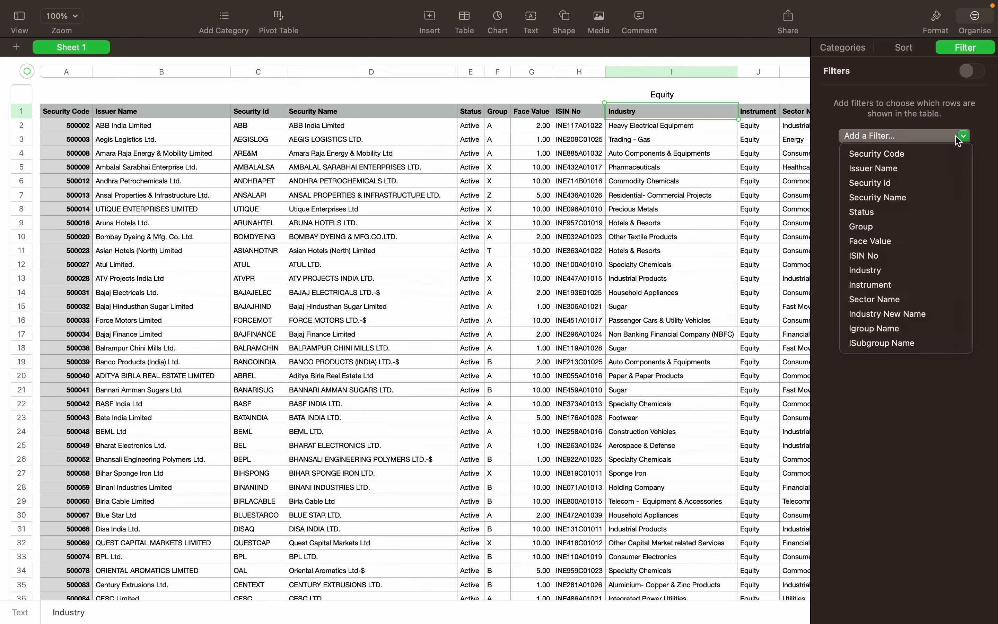
pyautogui.click(865, 269)
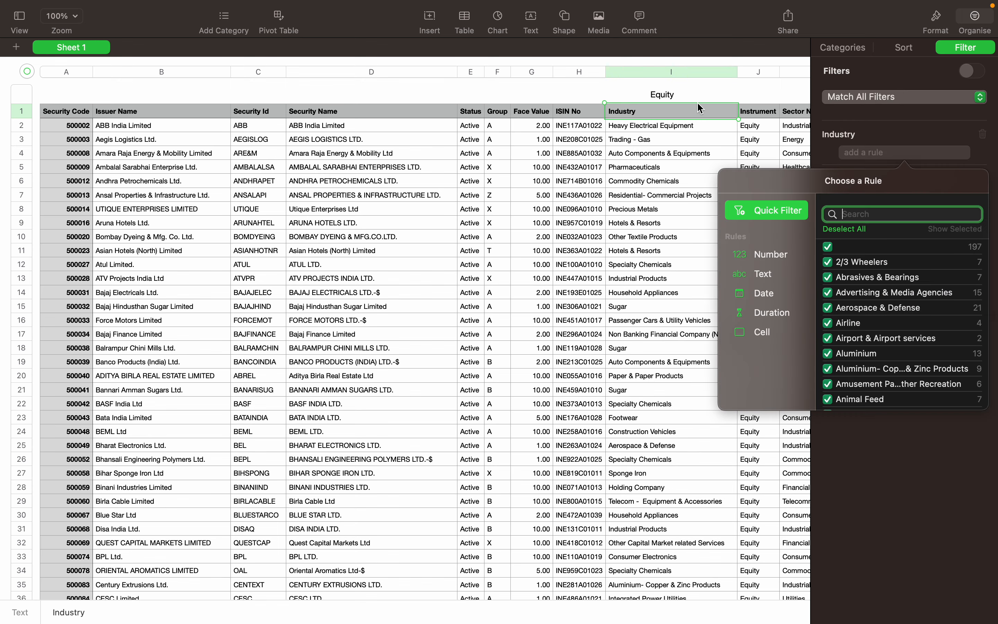
pyautogui.click(827, 247)
pyautogui.scroll(-2, 831, 252)
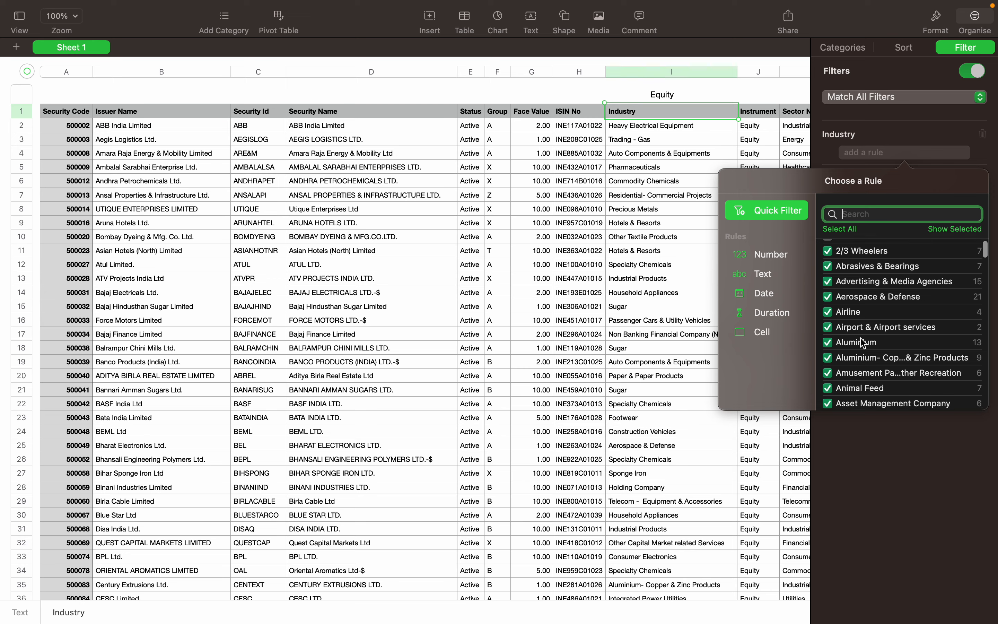
pyautogui.scroll(3, 831, 264)
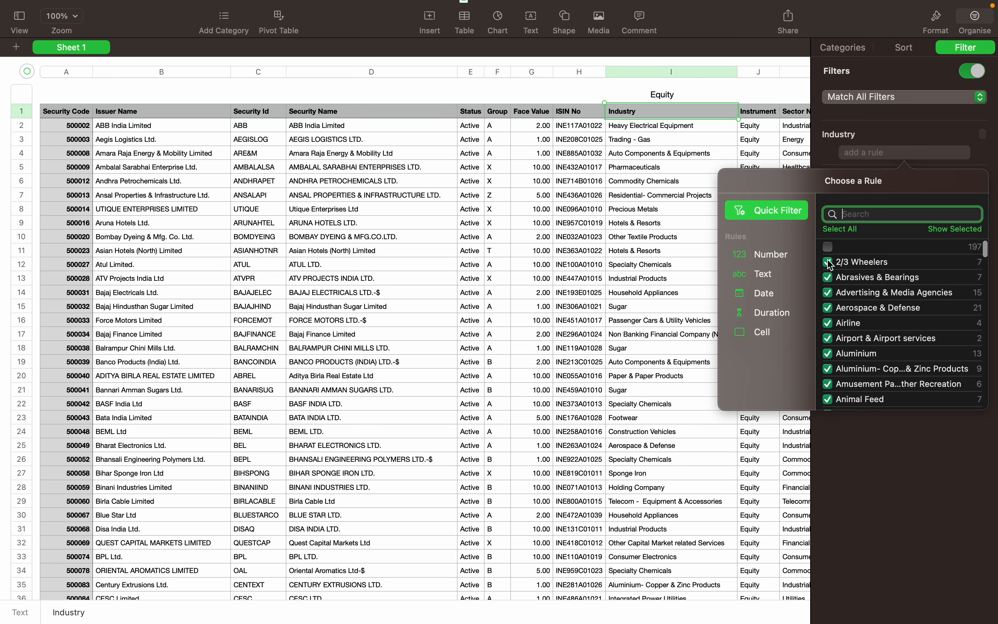
pyautogui.click(835, 231)
pyautogui.click(835, 231)
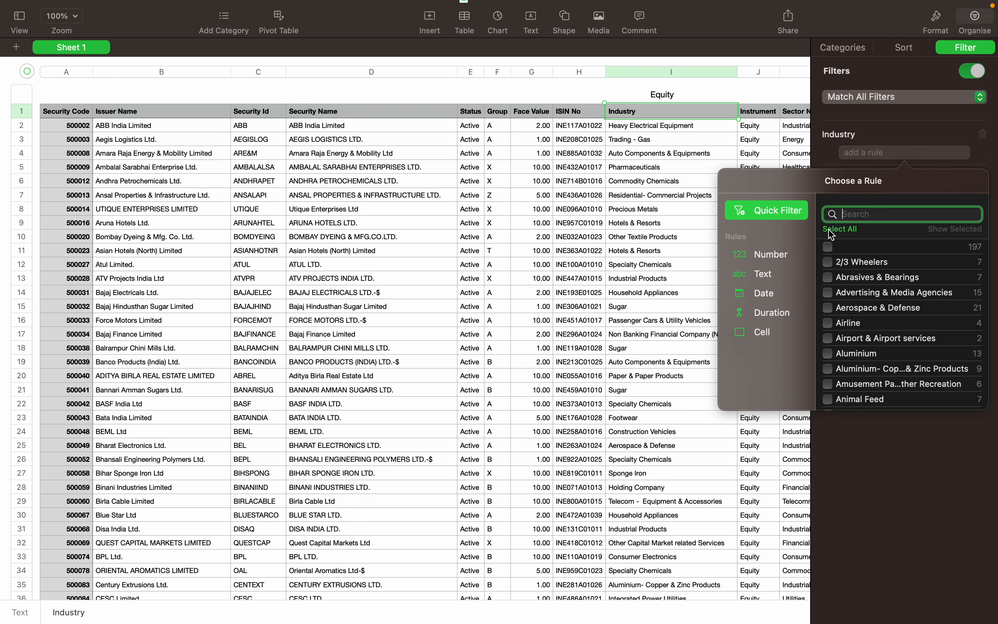
# - Include only Consumer Electronics in the Industry quick filter and close the rule chooser
pyautogui.scroll(-2, 868, 359)
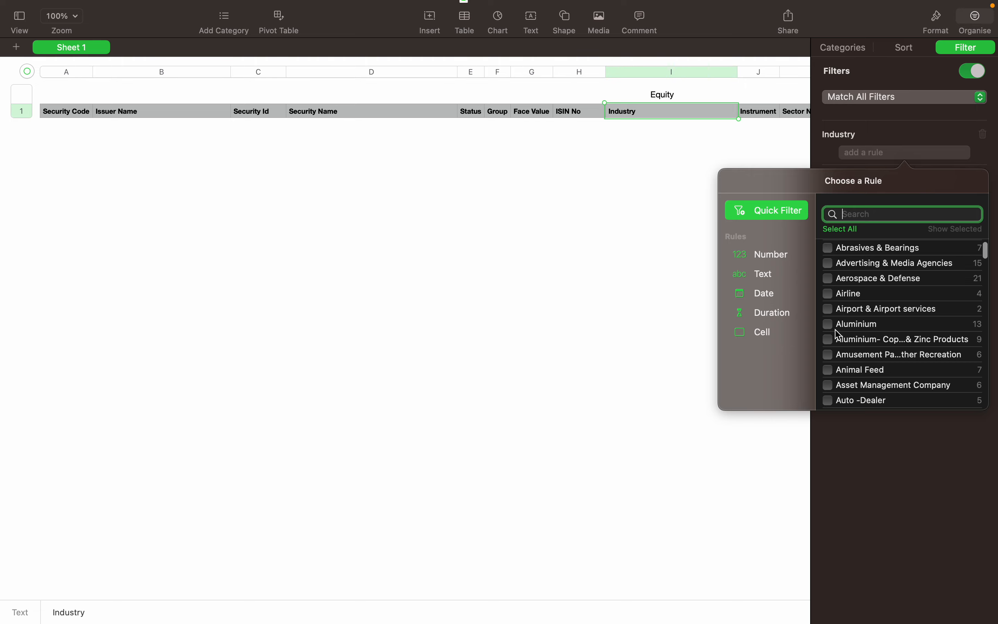
pyautogui.scroll(-5, 878, 363)
pyautogui.scroll(-10, 878, 363)
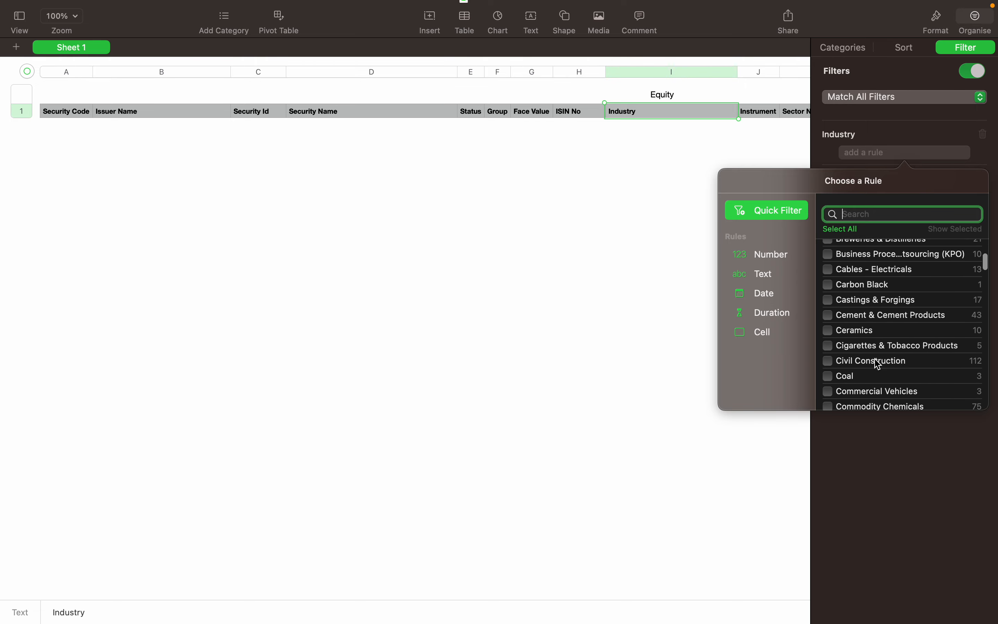
pyautogui.scroll(-4, 875, 358)
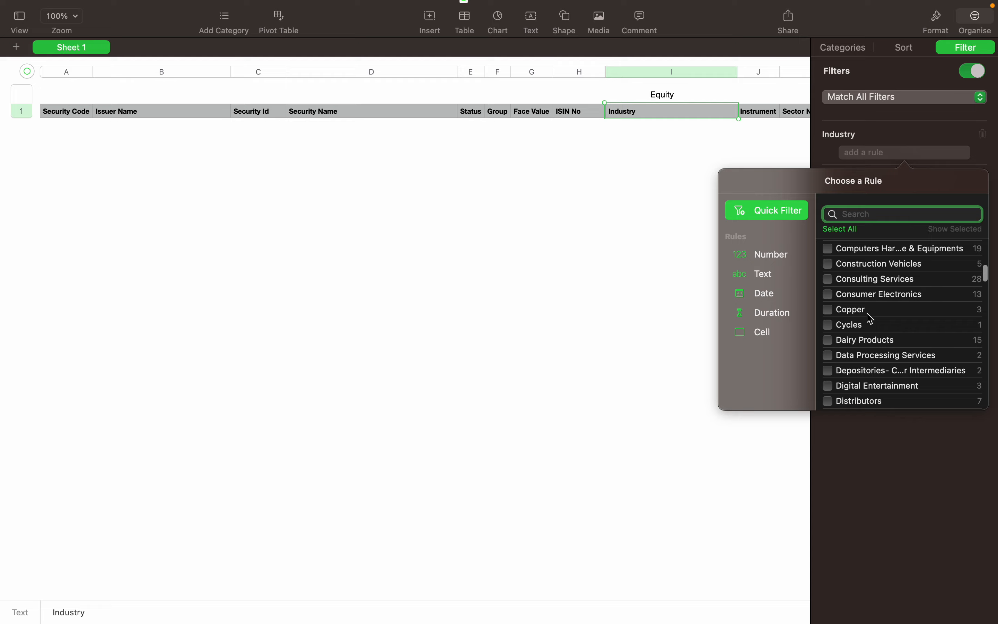
pyautogui.click(828, 294)
pyautogui.click(344, 112)
# - Select the filtered Security Name entries from BPL LTD. through KHAITAN (INDIA) LTD
pyautogui.click(347, 127)
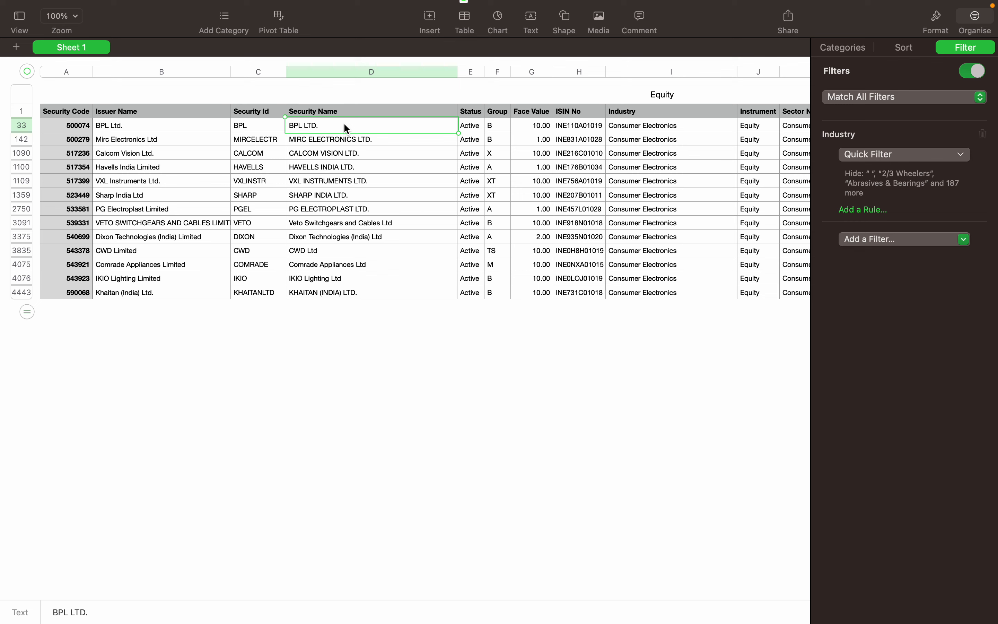
pyautogui.press('Down')
pyautogui.press('Up')
pyautogui.hotkey('shift', 'Down')
pyautogui.hotkey('shift', 'Down')
pyautogui.hotkey('shift', 'Down')
pyautogui.hotkey('shift', 'Down')
pyautogui.hotkey('shift', 'Down')
pyautogui.hotkey('shift', 'Down')
pyautogui.hotkey('shift', 'Down')
pyautogui.hotkey('shift', 'Down')
pyautogui.hotkey('shift', 'Down')
pyautogui.hotkey('shift', 'Down')
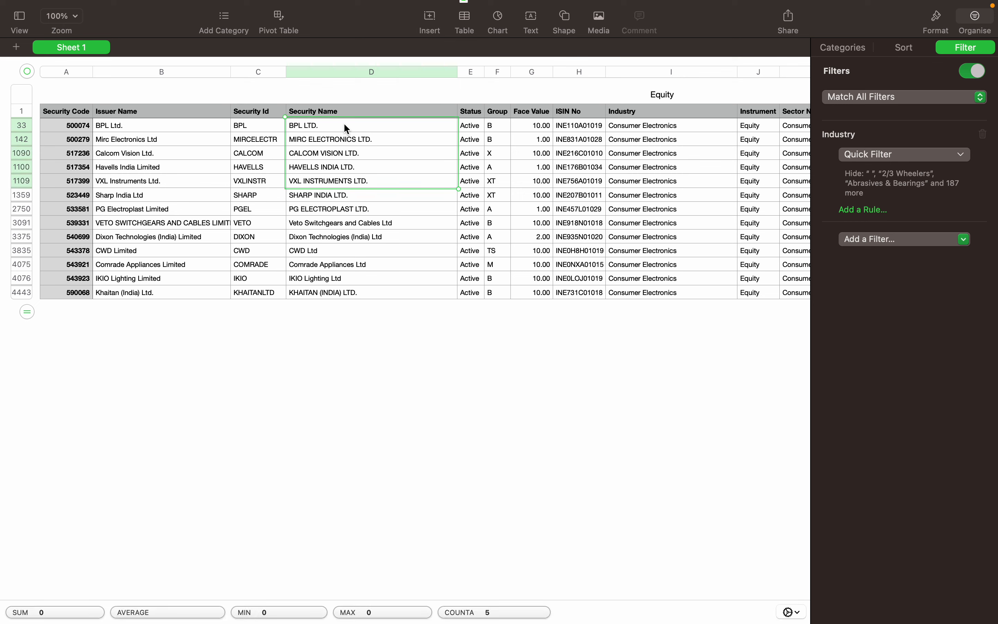
pyautogui.hotkey('shift', 'Down')
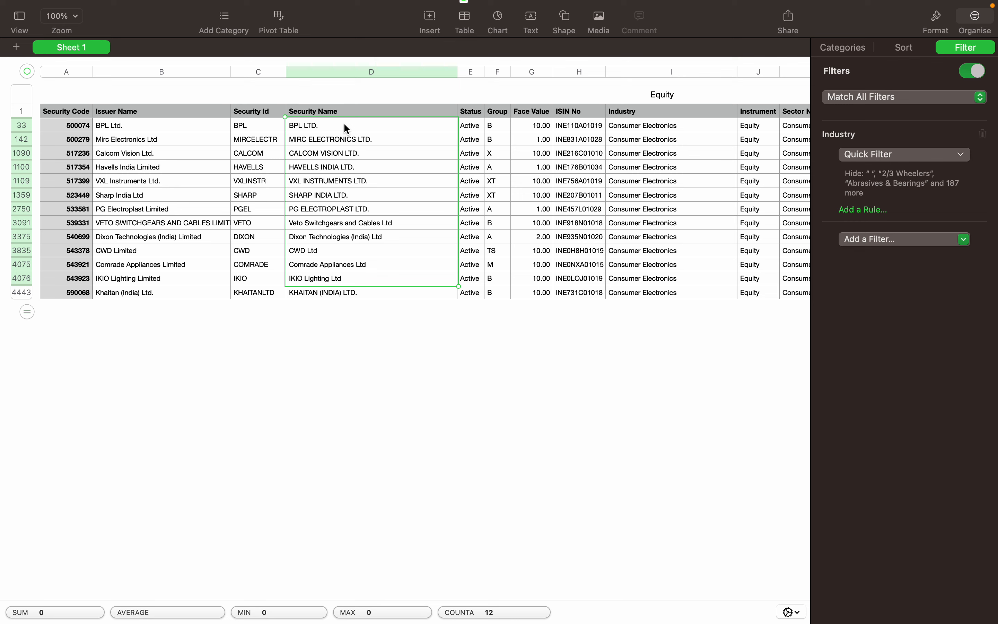
pyautogui.hotkey('shift', 'Down')
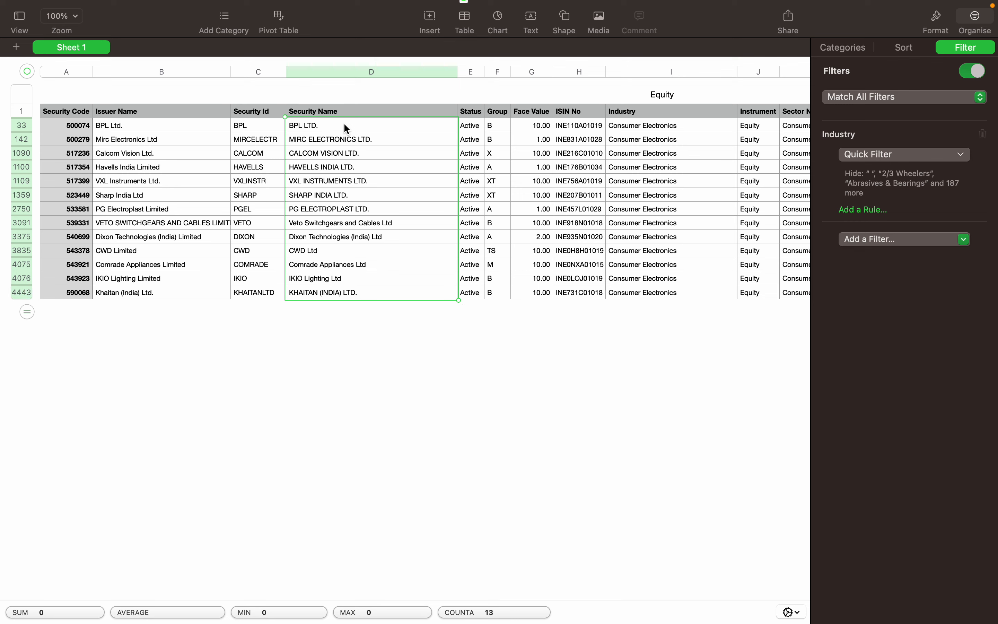
# - Go through the filtered Security Name entries one by one from BPL LTD. to HAVELLS INDIA LTD
pyautogui.click(345, 128)
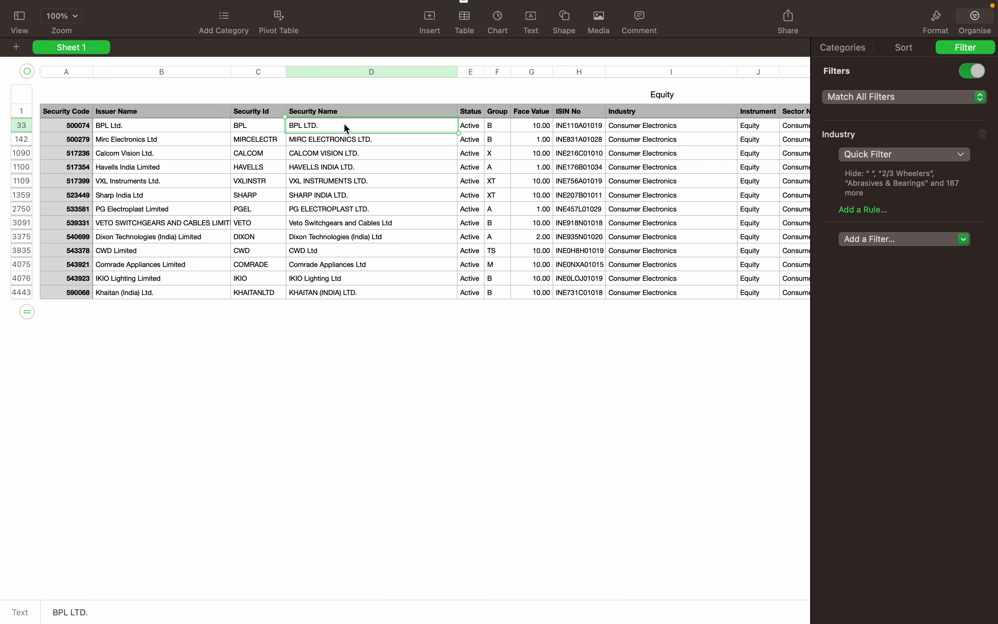
pyautogui.press('Down')
pyautogui.press('Down')
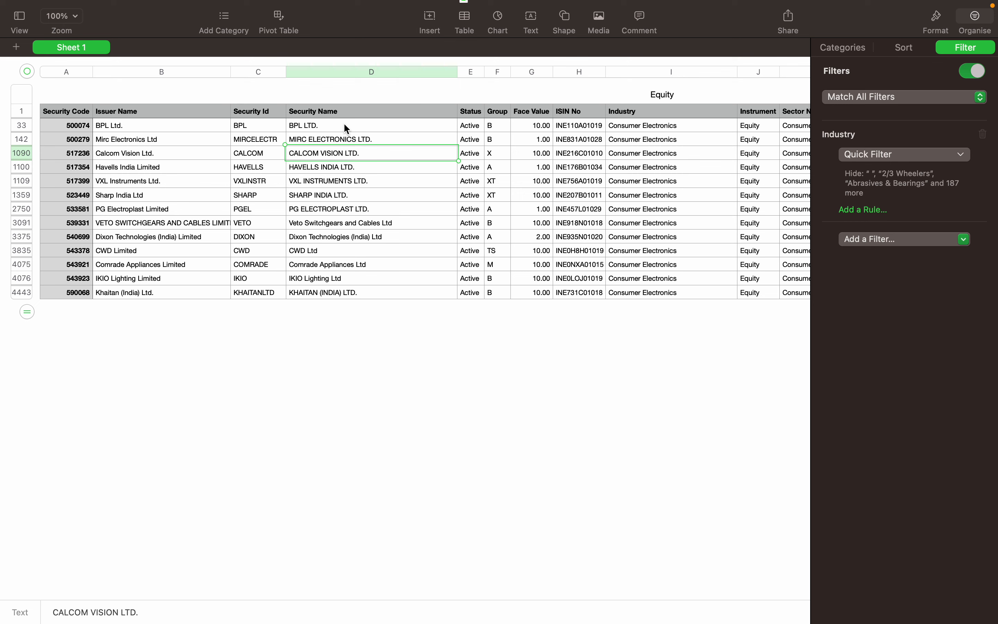
pyautogui.press('Down')
pyautogui.press('Down')
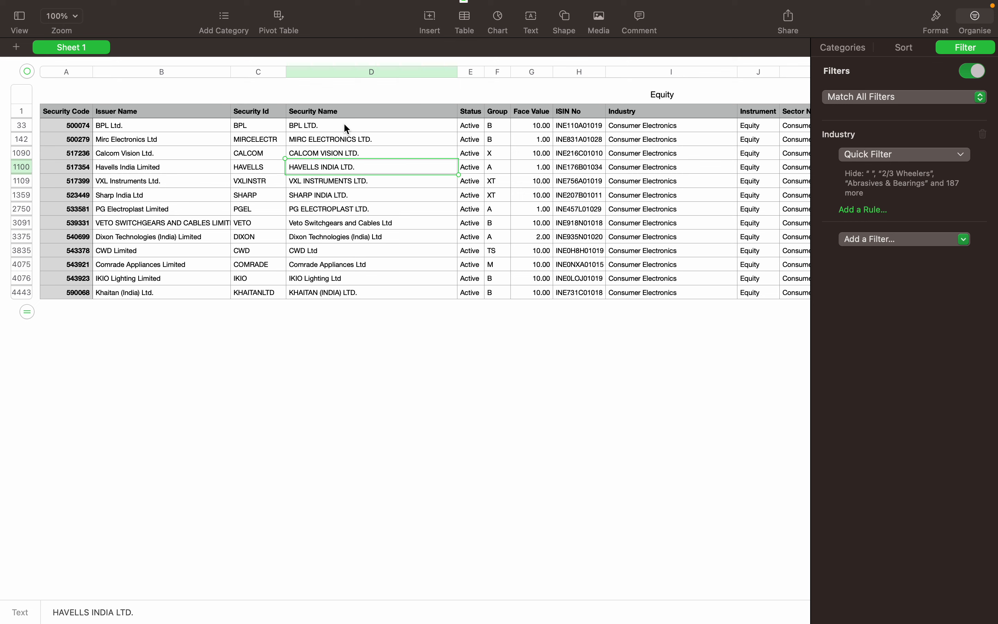